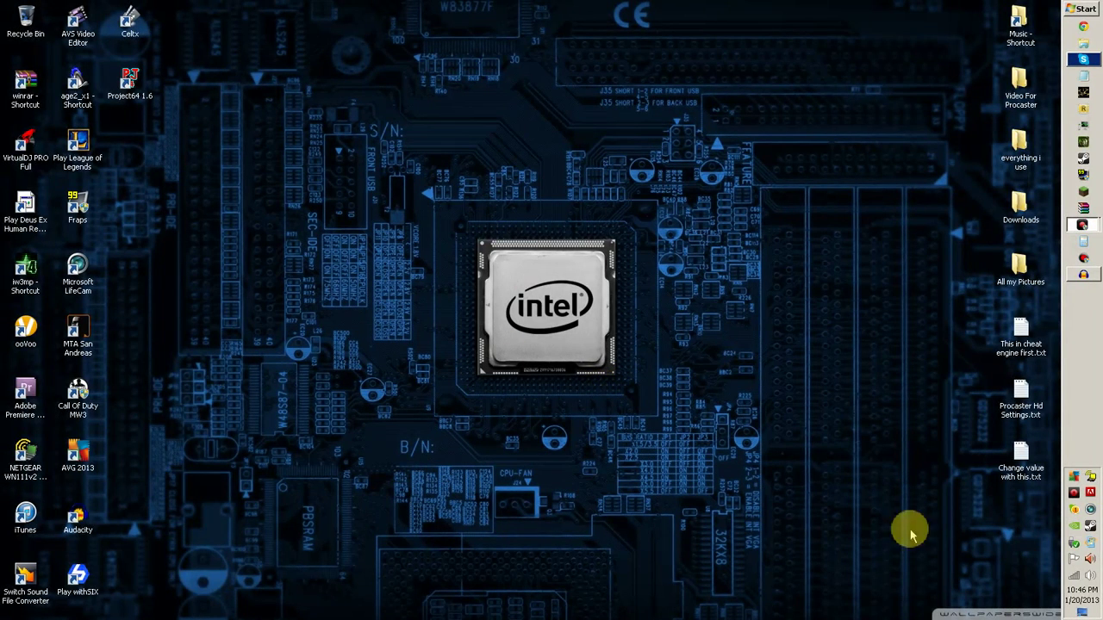
Start Audacity from its desktop shortcut to get an empty 44100 Hz project
double_click(77, 517)
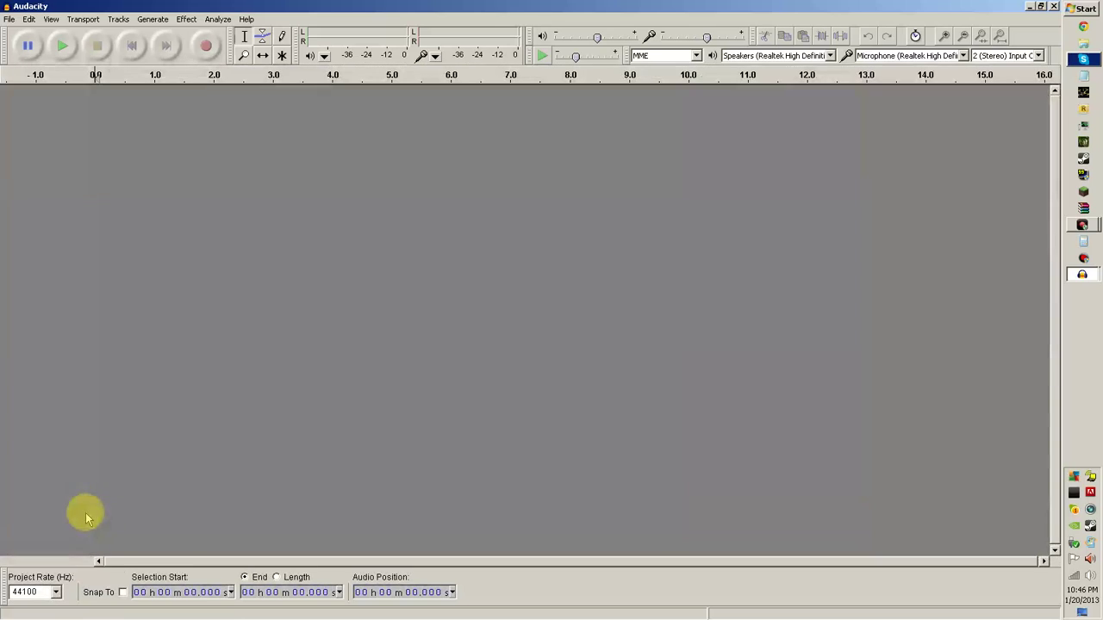
Import 'Eminem - Not Afraid.mp3' as the first audio track
left_click(14, 23)
mouse_move(111, 158)
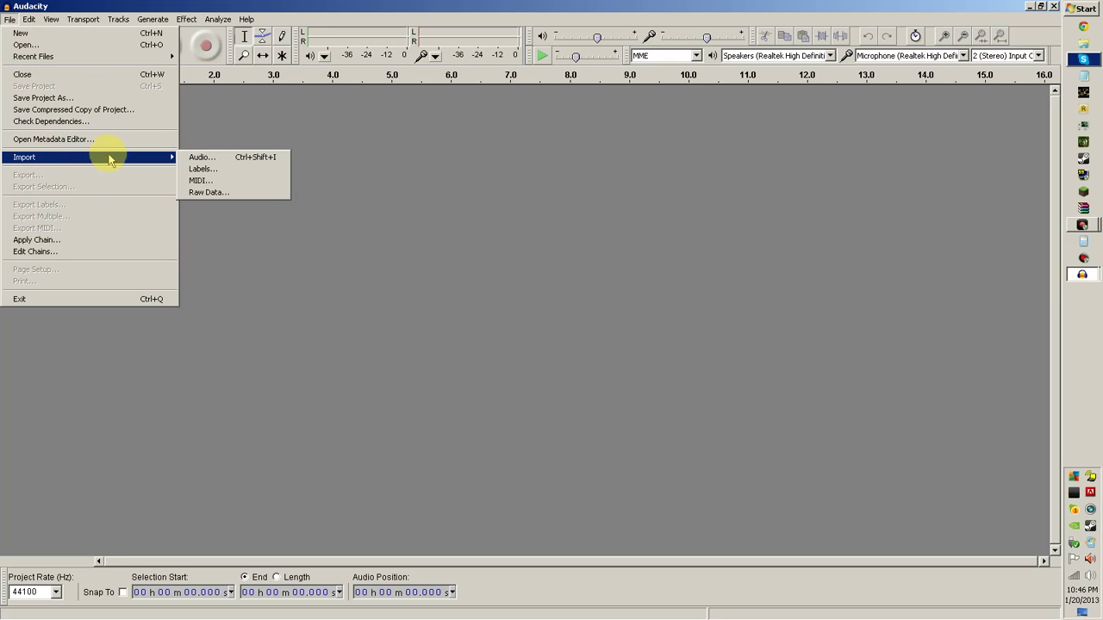
left_click(202, 158)
left_click(352, 219)
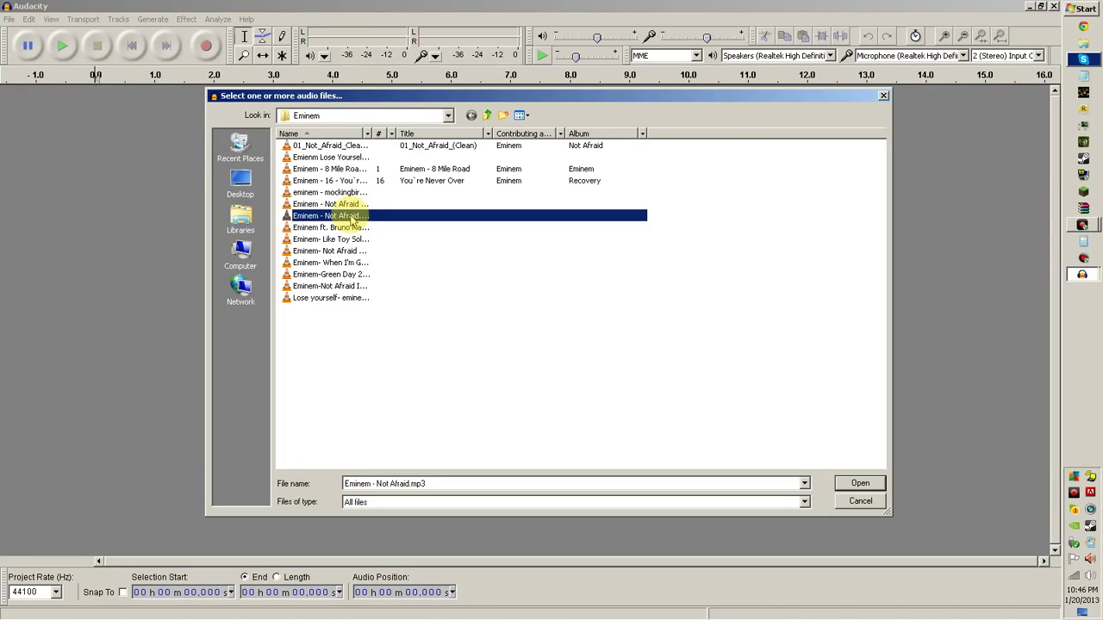
left_click(860, 483)
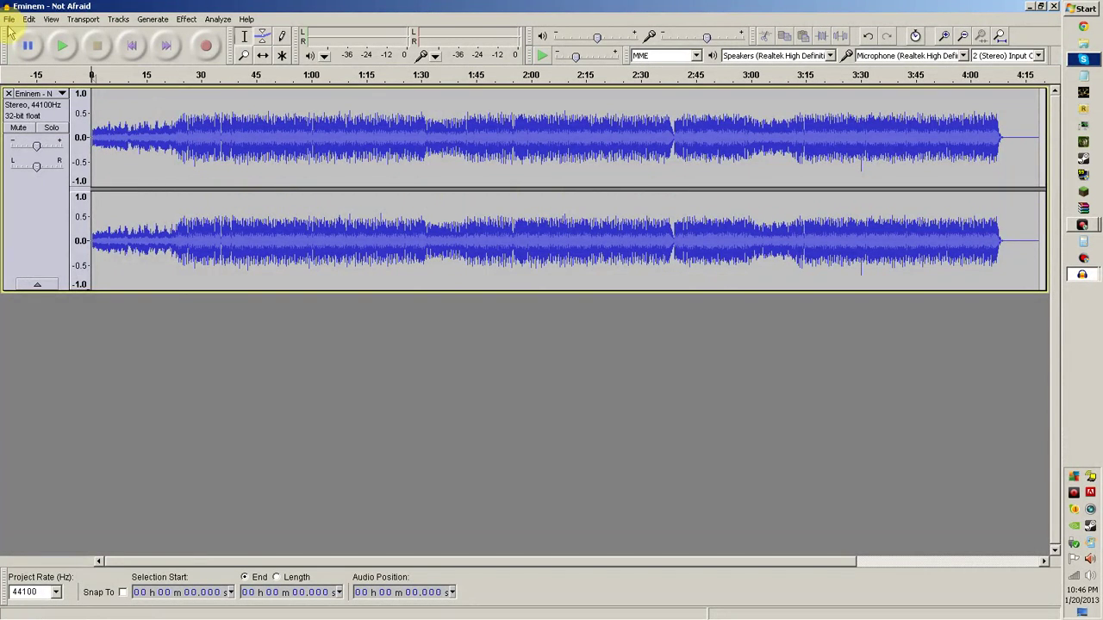
Import the official instrumental MP3 as a second stereo track
left_click(9, 19)
mouse_move(158, 158)
left_click(200, 158)
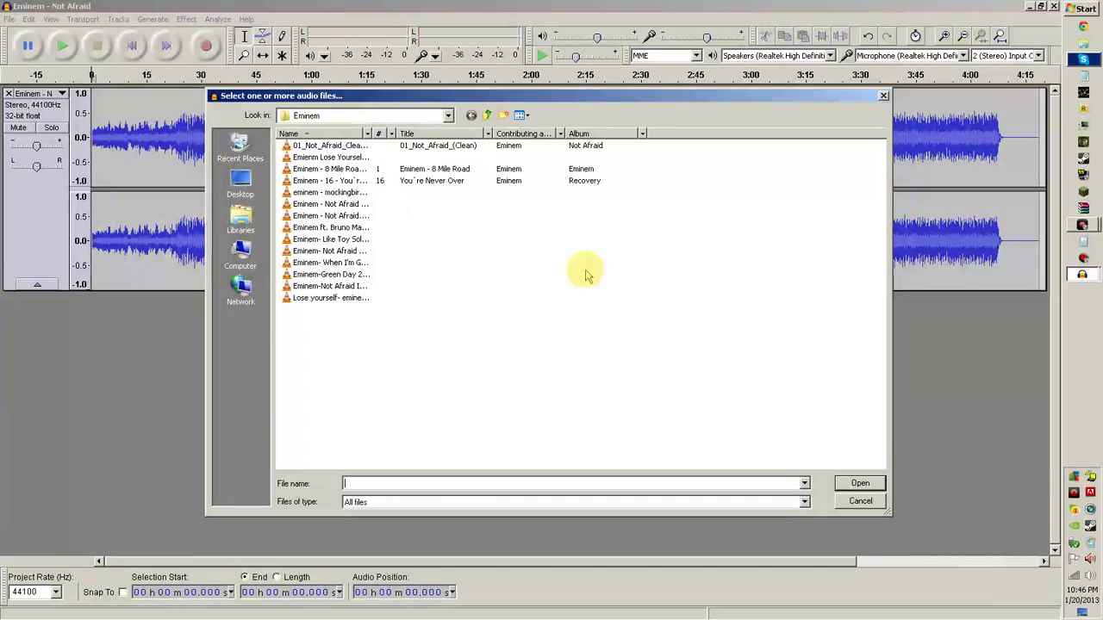
left_click(327, 204)
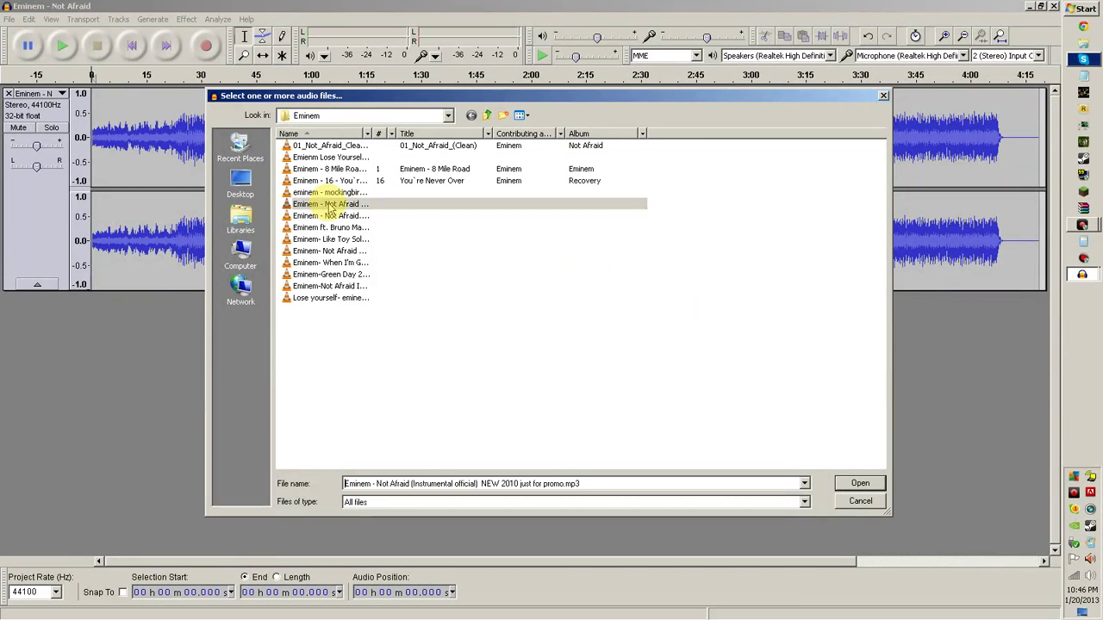
left_click(862, 484)
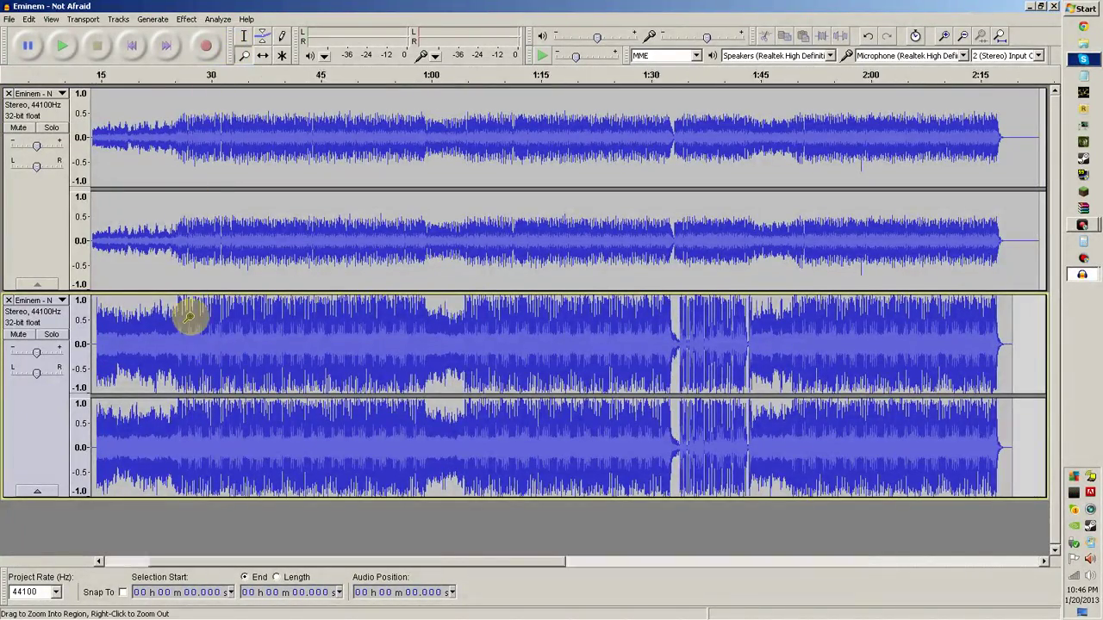
Zoom in and delete the silent lead-in at the start of the instrumental track
left_click(189, 313)
left_click(191, 317)
left_click_drag(222, 561, 101, 561)
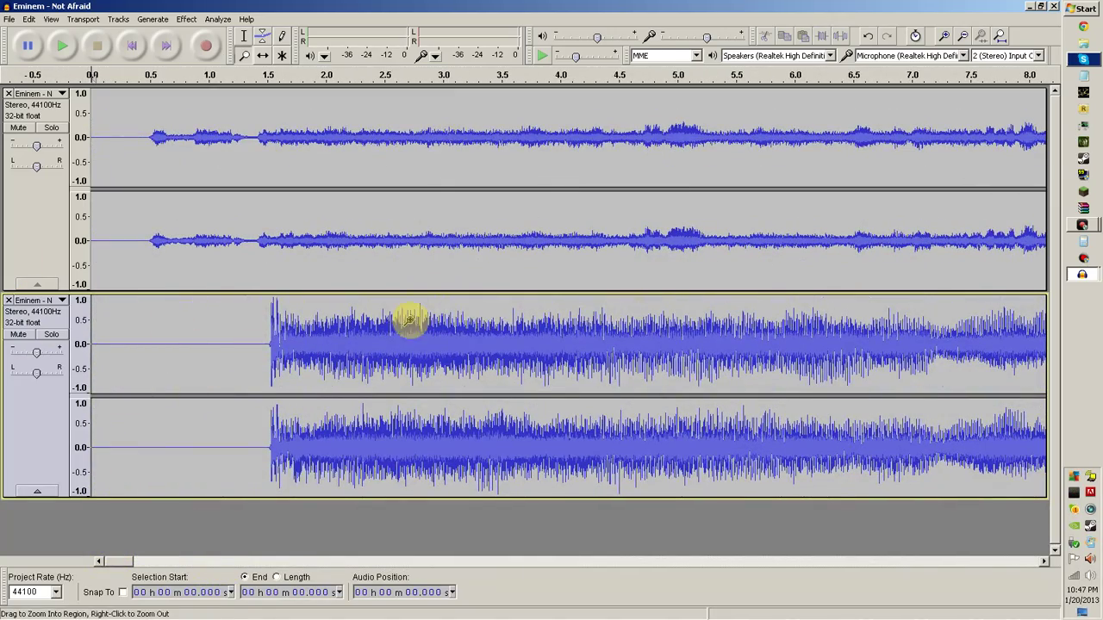
left_click(242, 37)
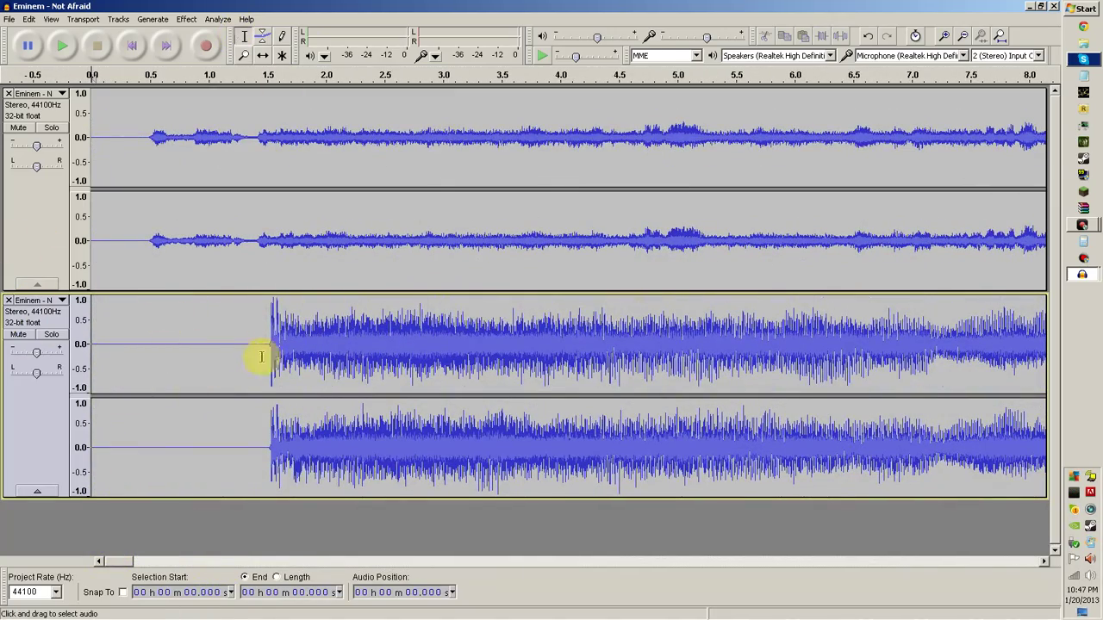
left_click_drag(269, 343, 40, 365)
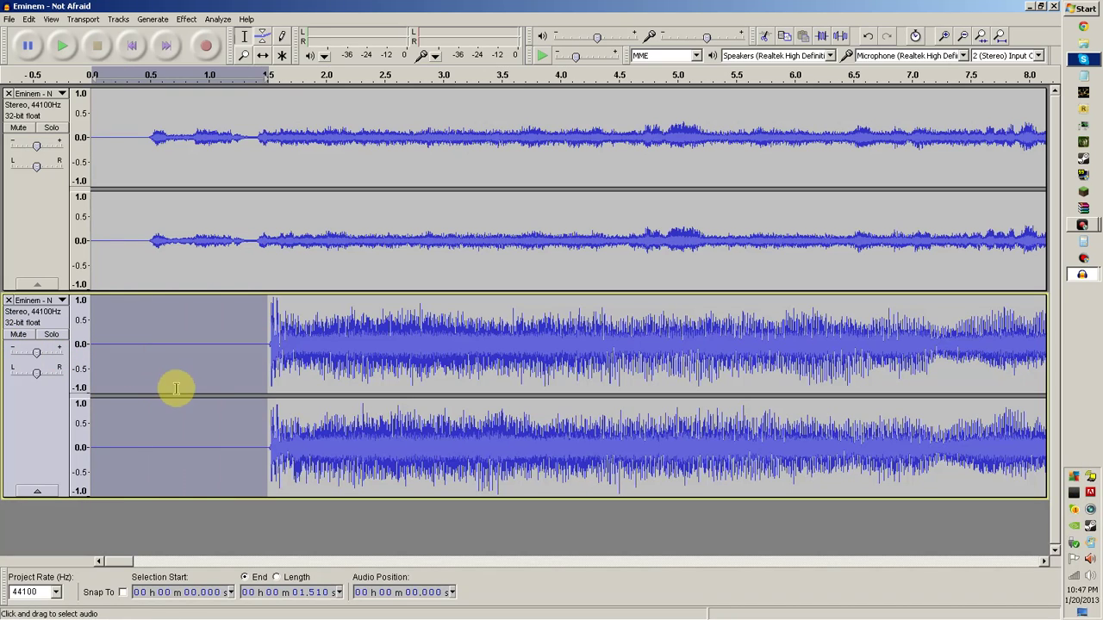
key("Delete")
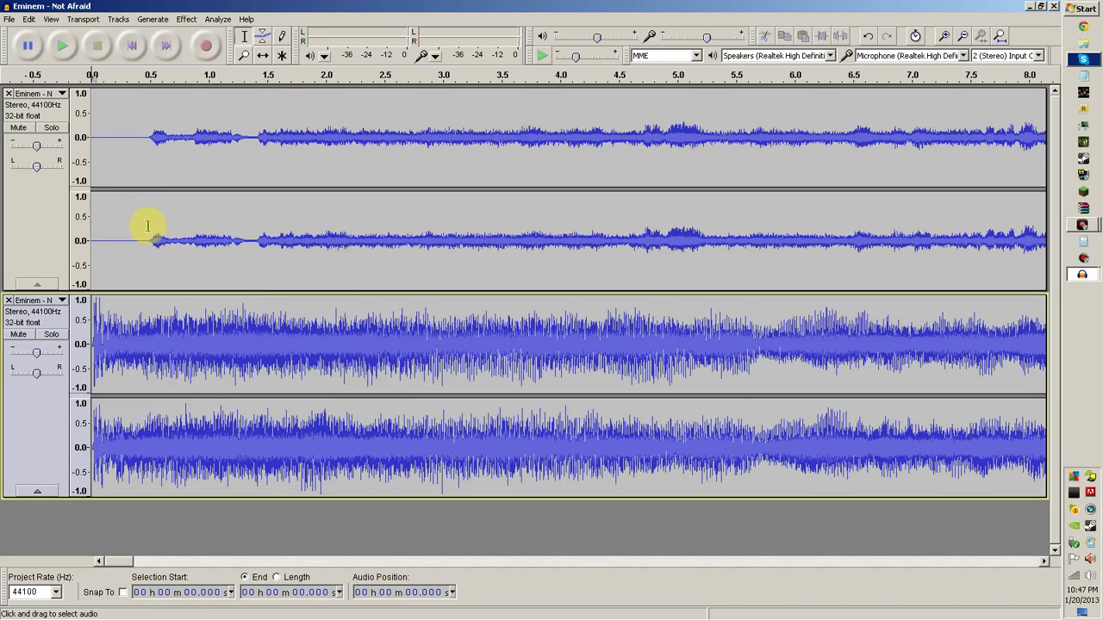
Delete the song track's leading silence and mute the instrumental track
left_click(150, 227)
left_click_drag(155, 229, 8, 230)
key("Delete")
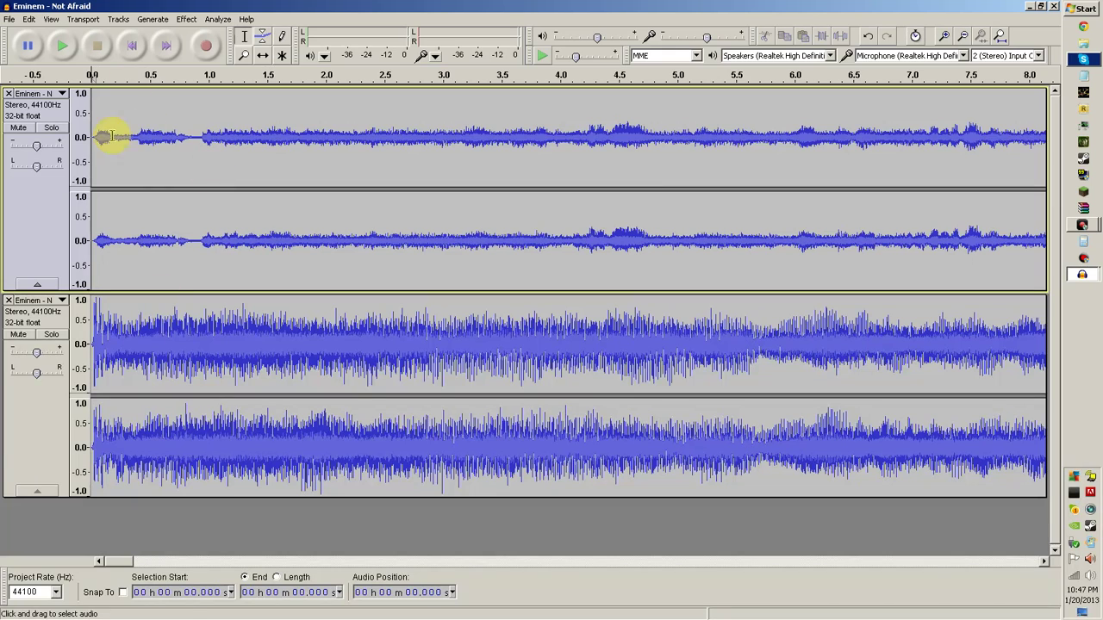
left_click(21, 335)
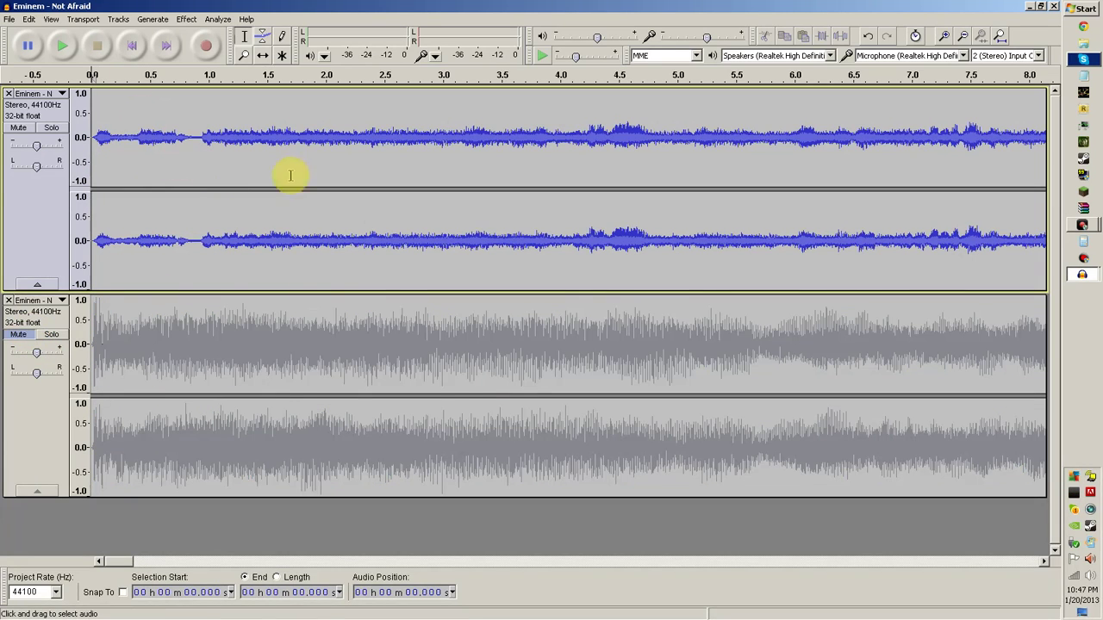
Find the beat at about 1.14 s, unmute the instrumental and shift it to start there
left_click(58, 48)
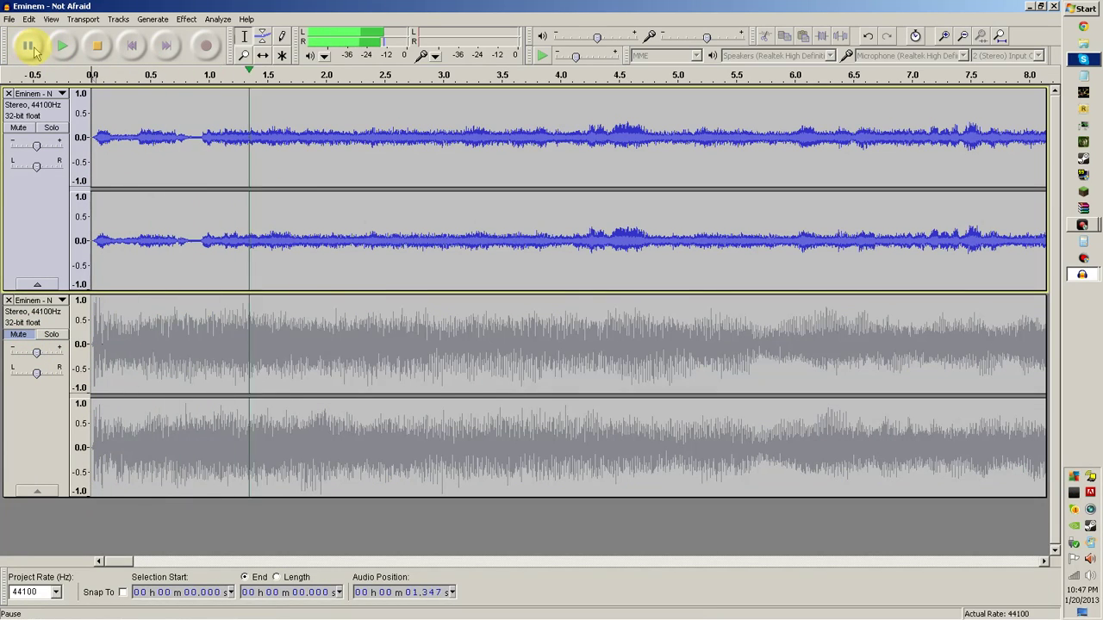
left_click(224, 137)
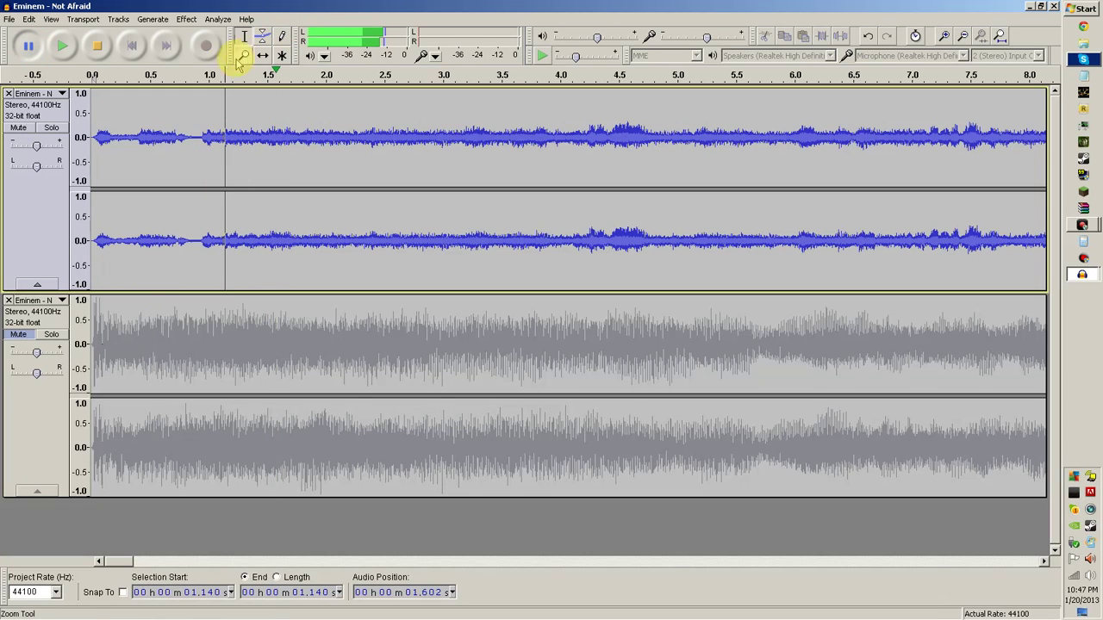
left_click(95, 47)
left_click(263, 55)
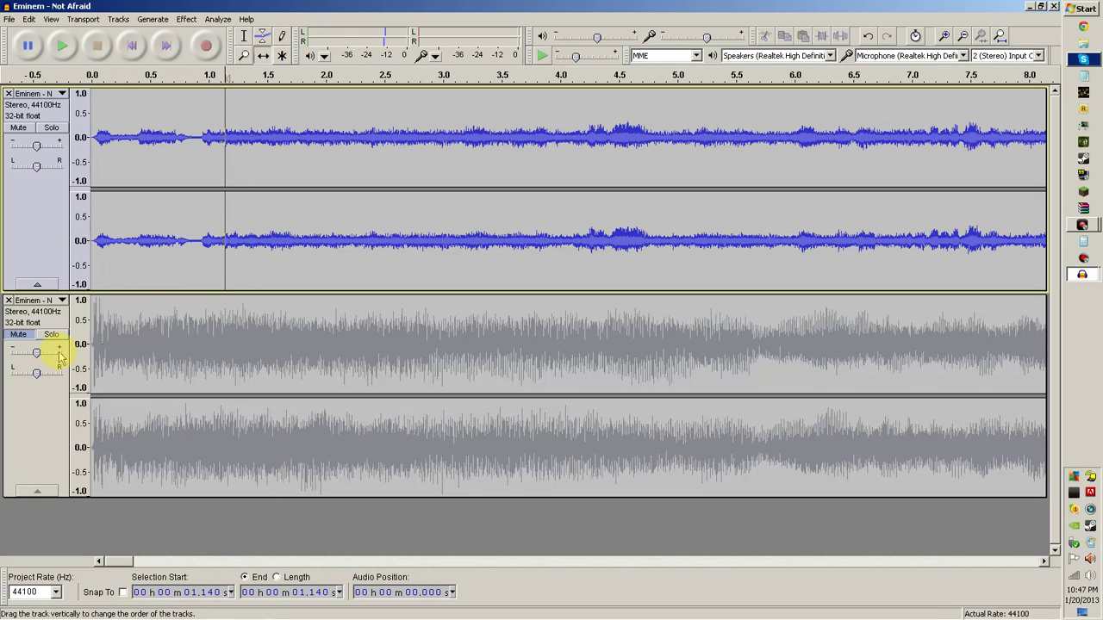
left_click(18, 335)
left_click_drag(174, 338, 310, 348)
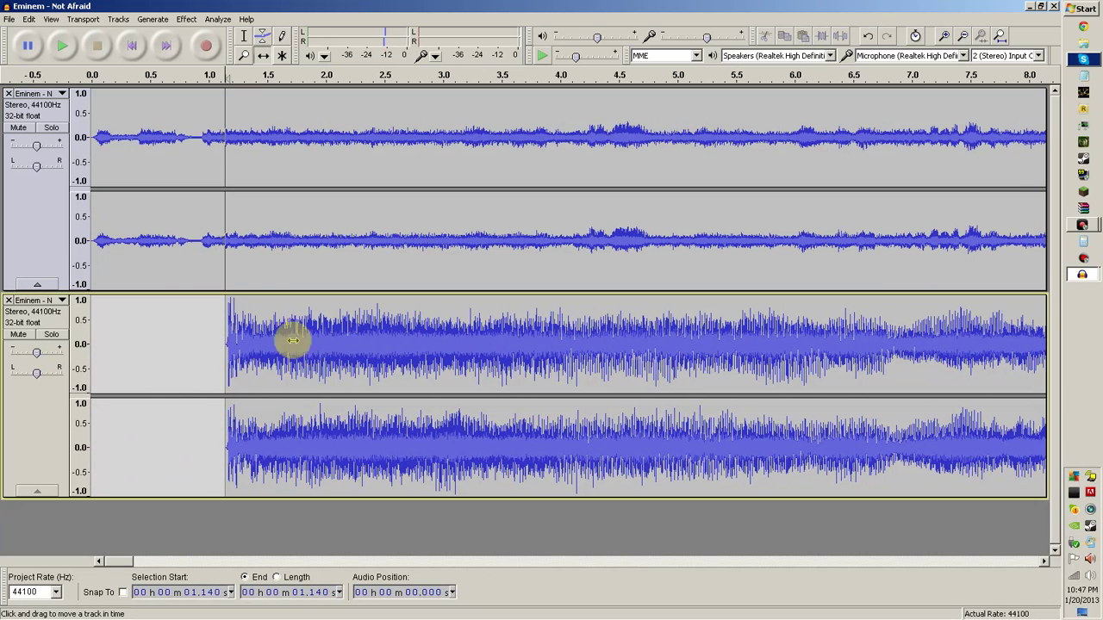
Play both tracks from about 0.48 s and 0.36 s to check their alignment
left_click(244, 37)
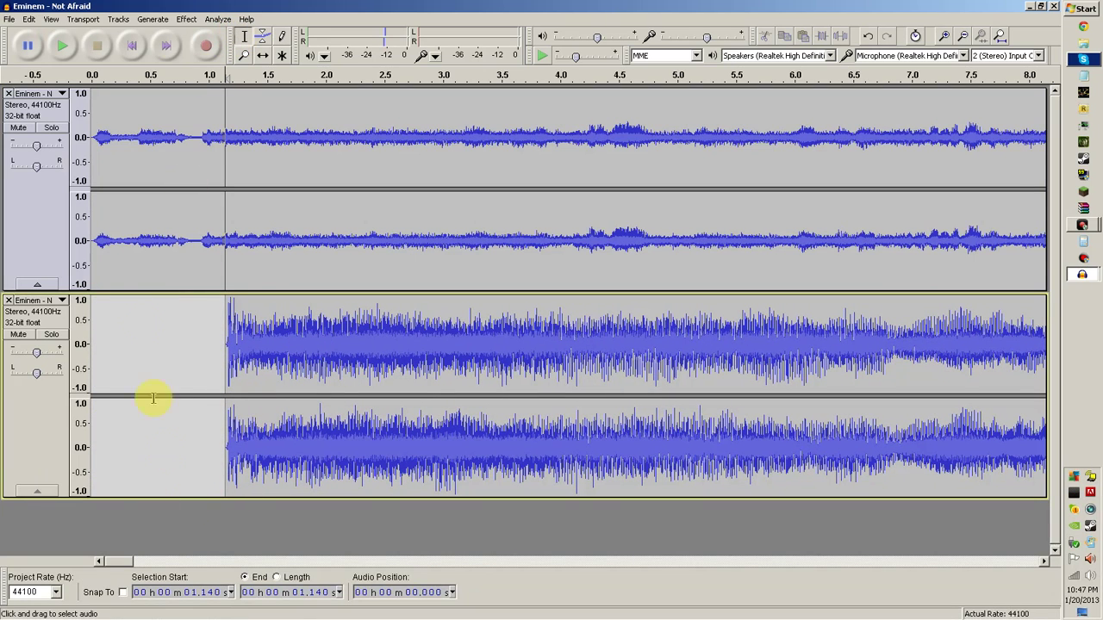
left_click(149, 108)
left_click(65, 45)
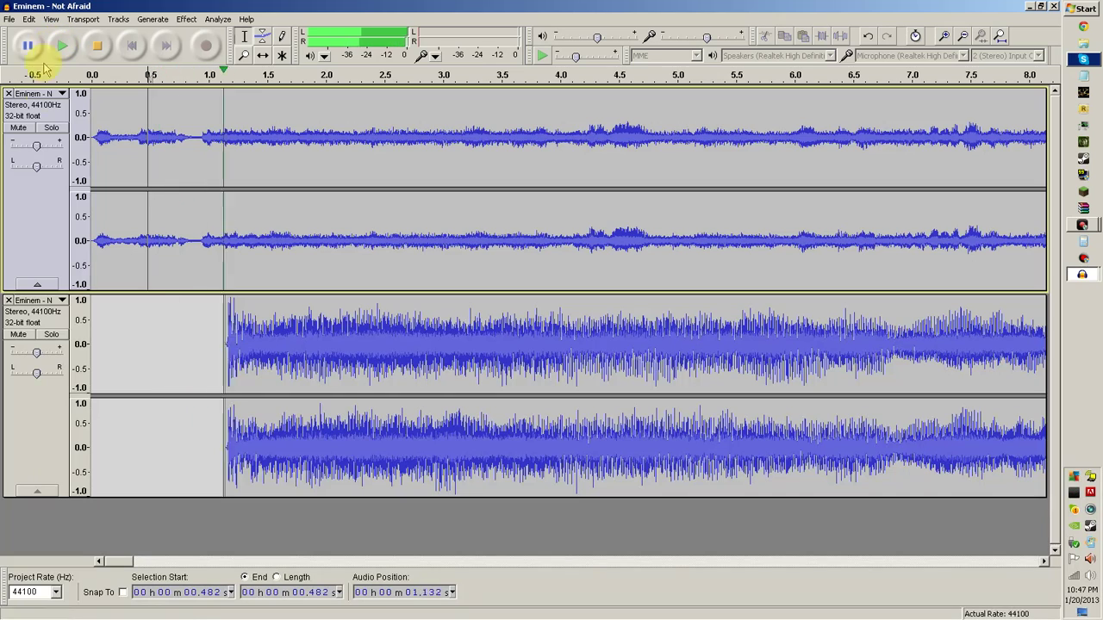
mouse_move(38, 357)
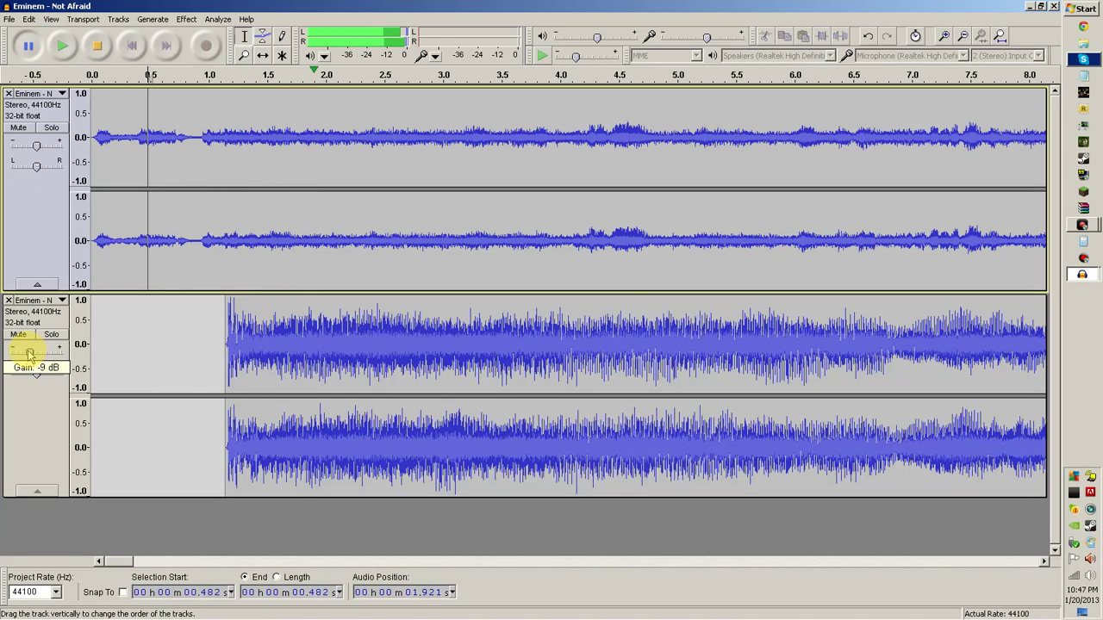
left_click(135, 332)
left_click(65, 46)
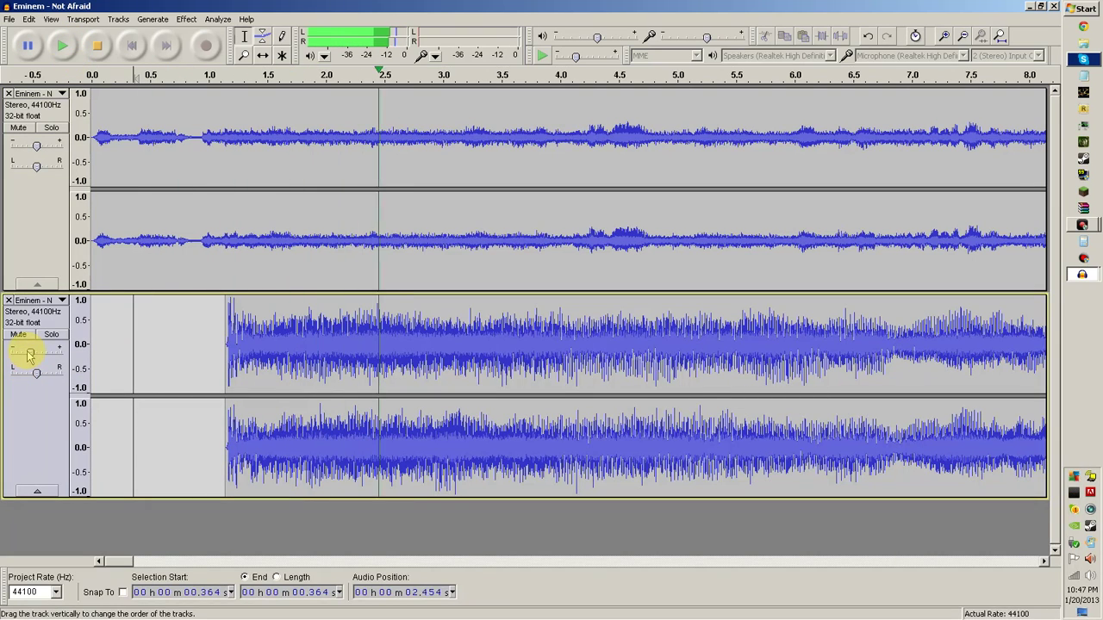
left_click(96, 48)
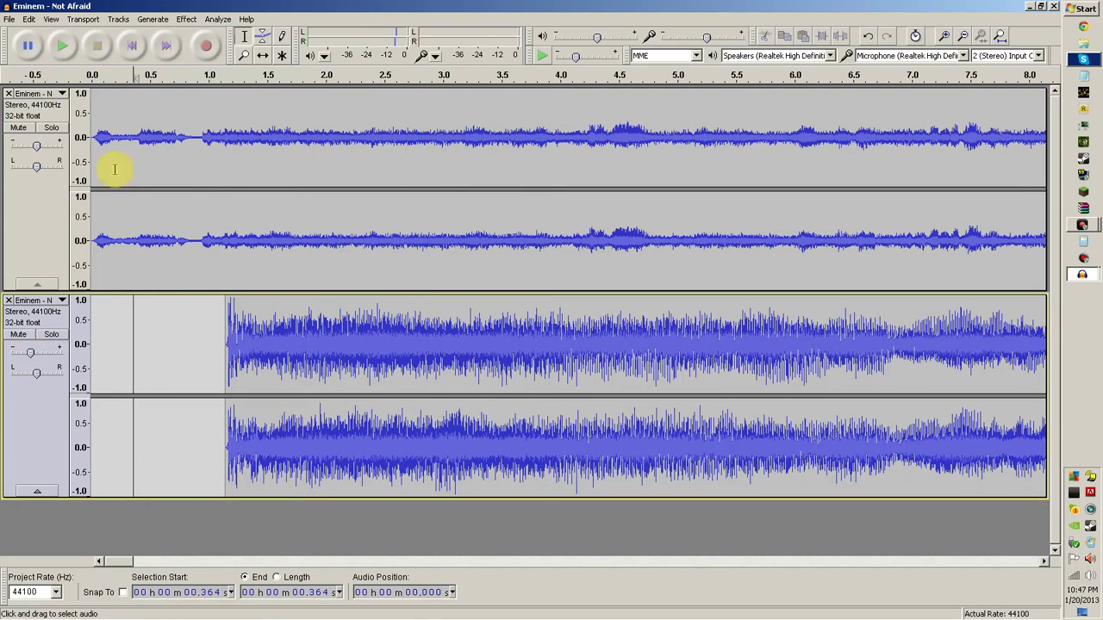
Amplify the whole instrumental track and listen to both tracks together
left_click(21, 321)
left_click(186, 19)
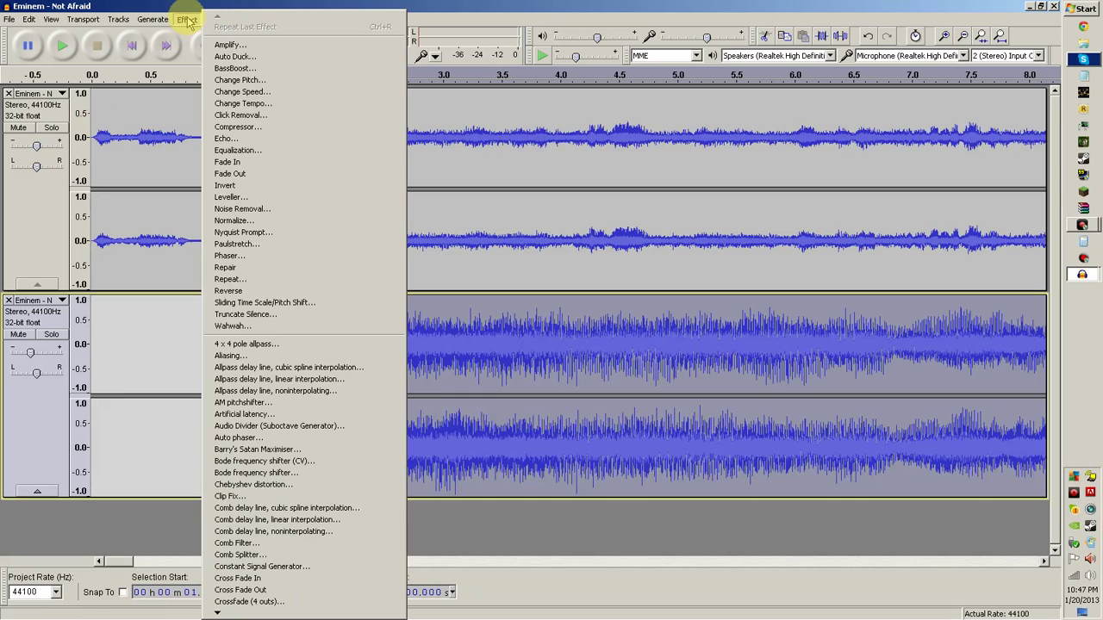
left_click(222, 44)
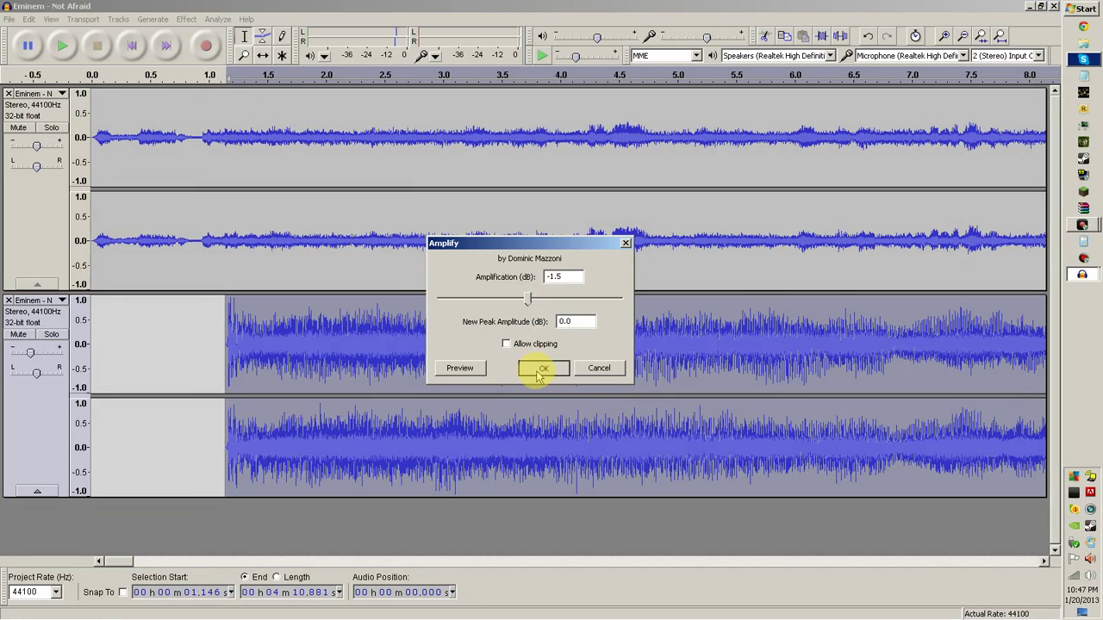
left_click(542, 369)
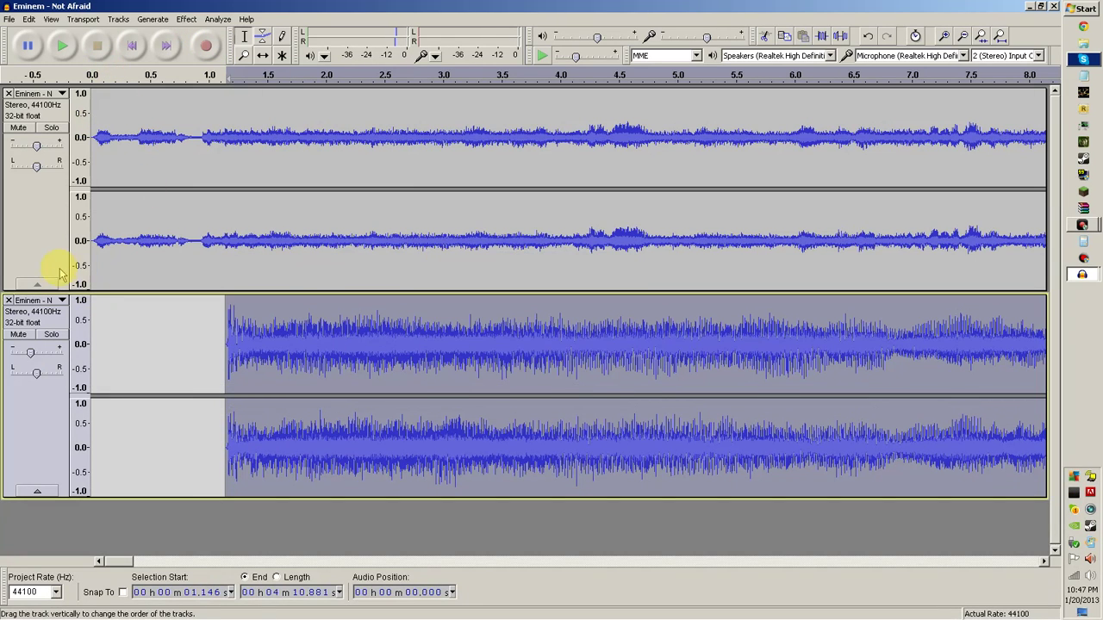
left_click(62, 46)
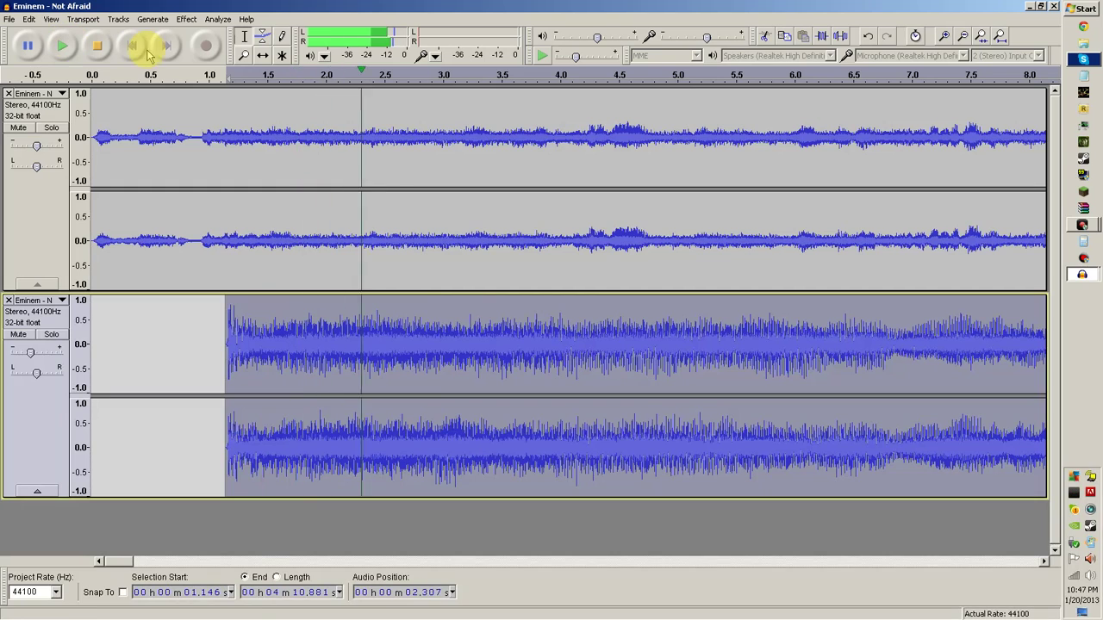
left_click(97, 46)
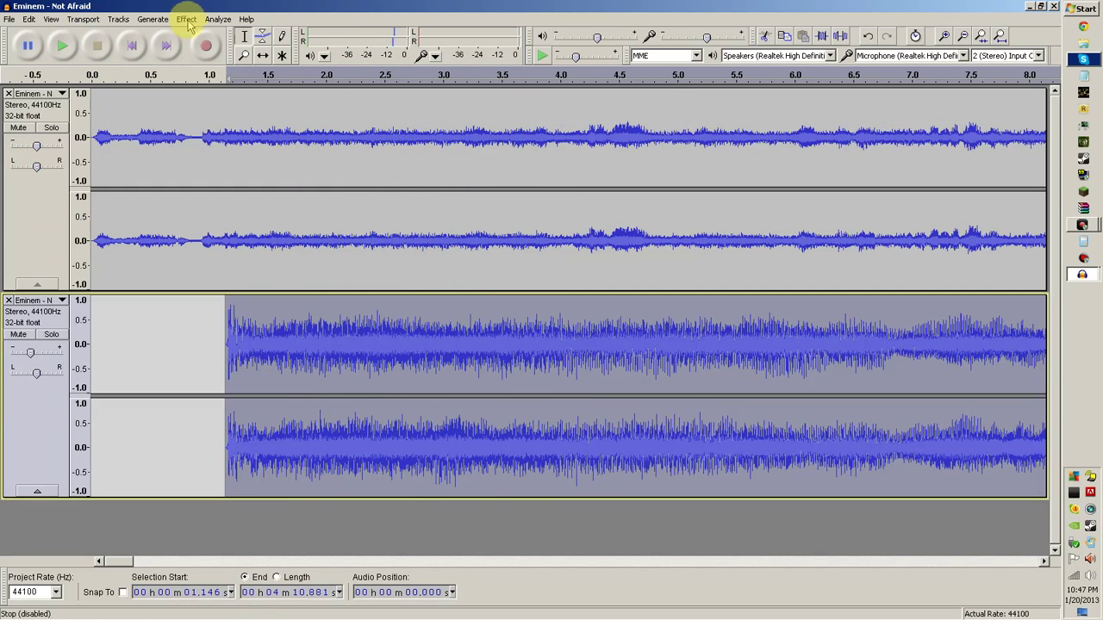
Apply Amplify at -0.4 dB to the instrumental again and replay both tracks
left_click(187, 19)
left_click(231, 43)
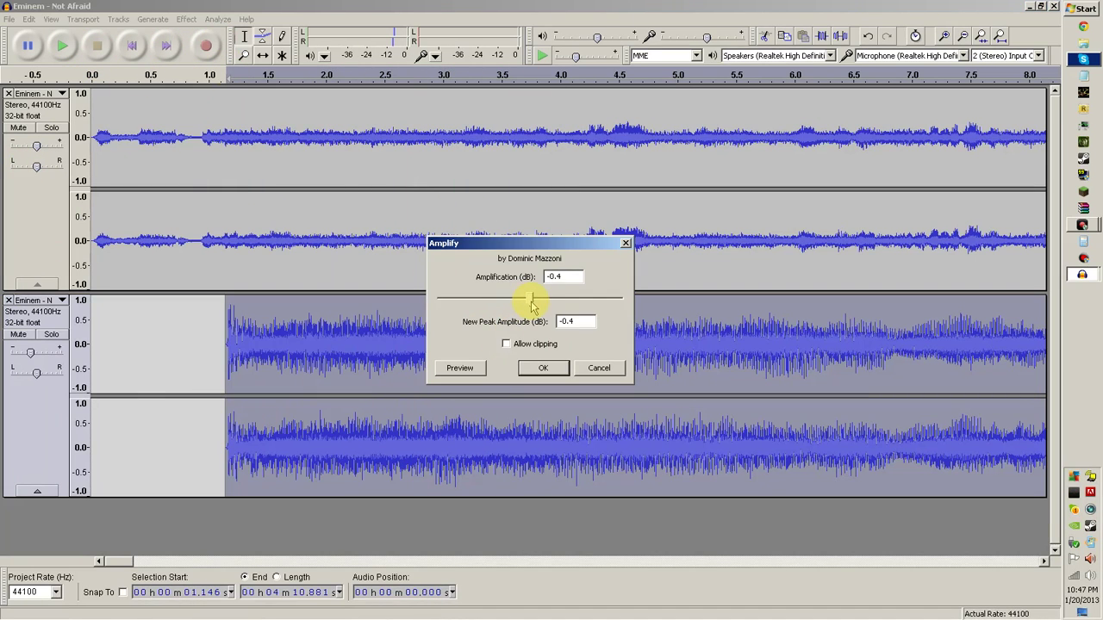
left_click(543, 368)
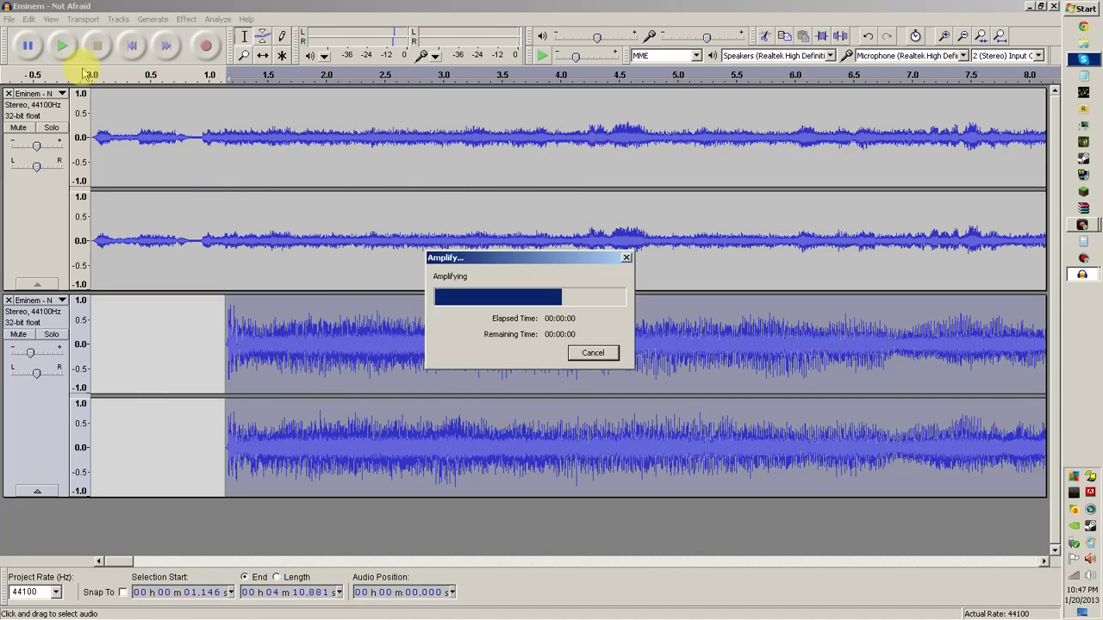
left_click(62, 47)
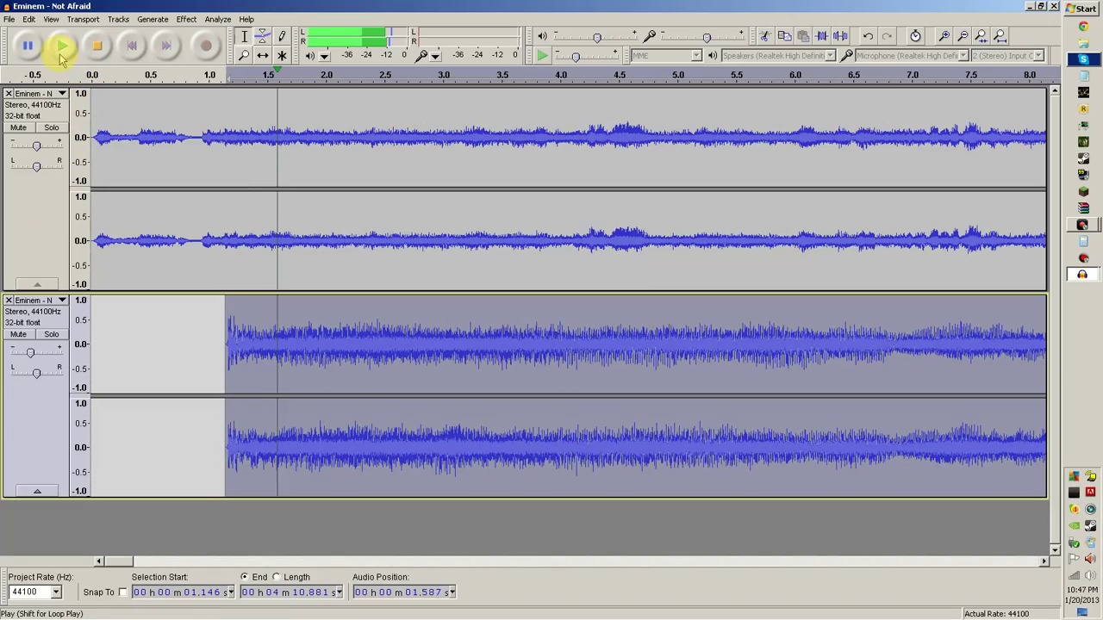
left_click_drag(110, 562, 207, 560)
Play from 22.9 s and zoom in on the waveforms around 23 seconds
left_click(96, 48)
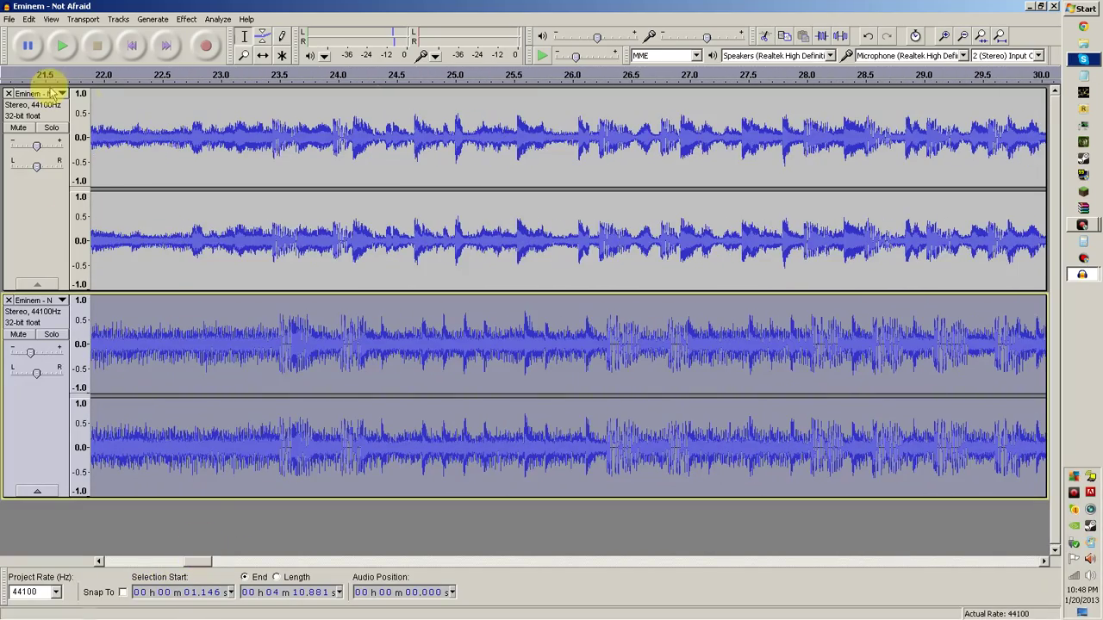
left_click(206, 171)
left_click(62, 46)
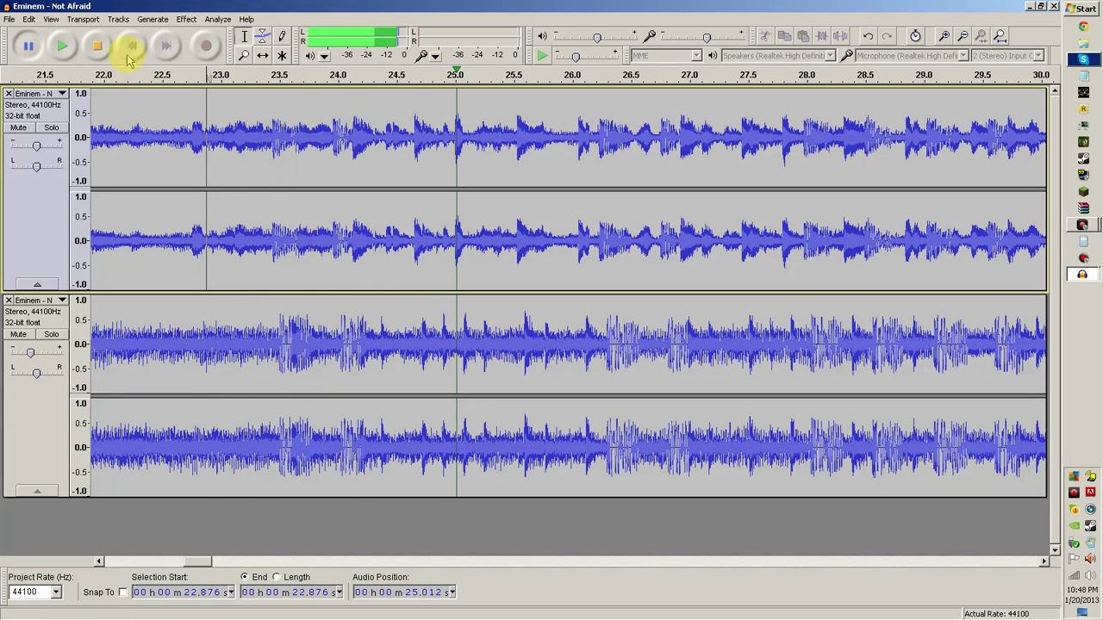
left_click(245, 56)
left_click(401, 321)
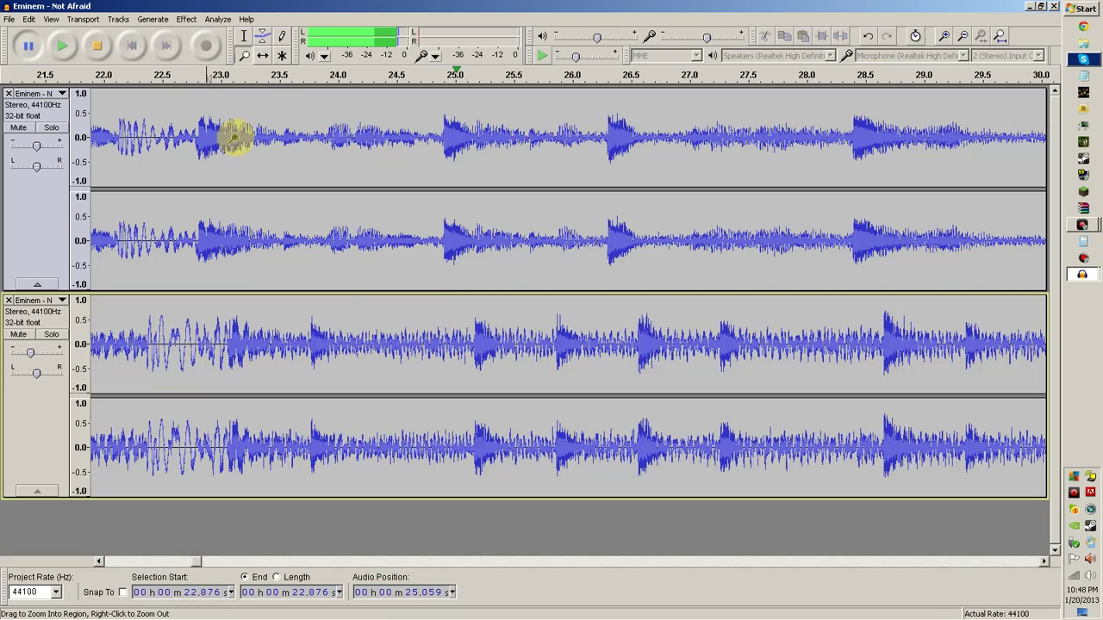
left_click(262, 55)
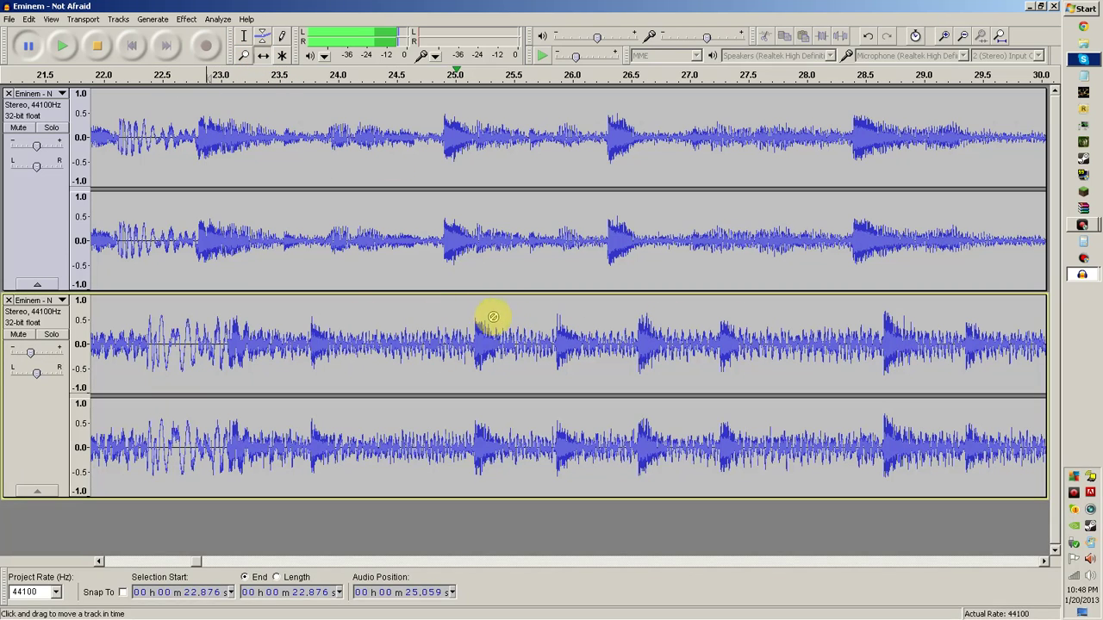
left_click(99, 46)
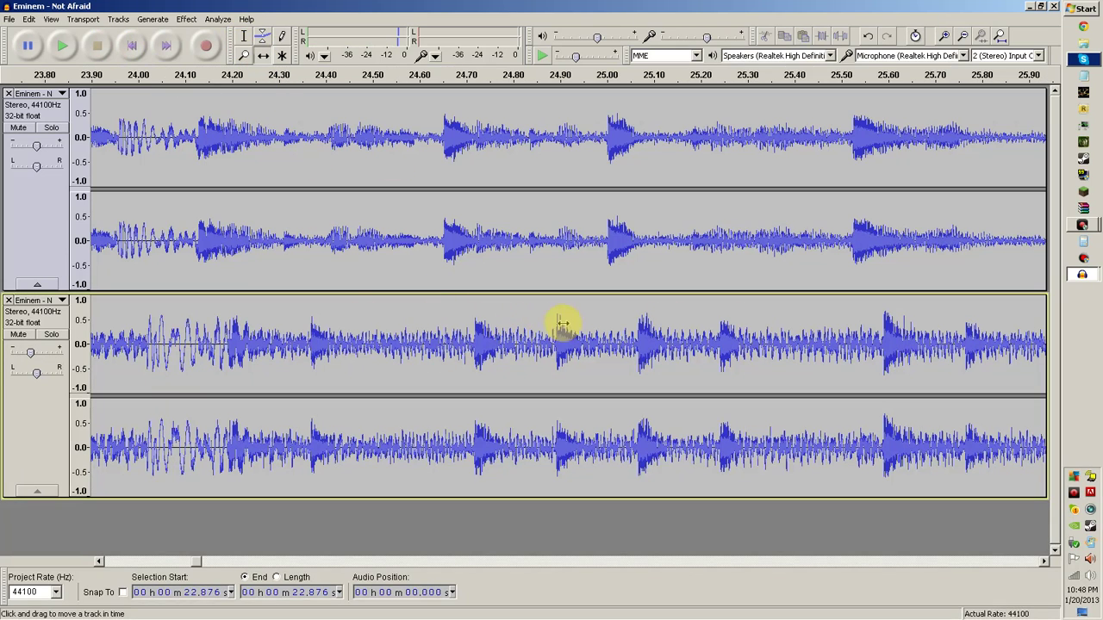
Drag the instrumental slightly earlier and replay from about 24 s to check the beats
left_click_drag(560, 320, 529, 317)
left_click(242, 36)
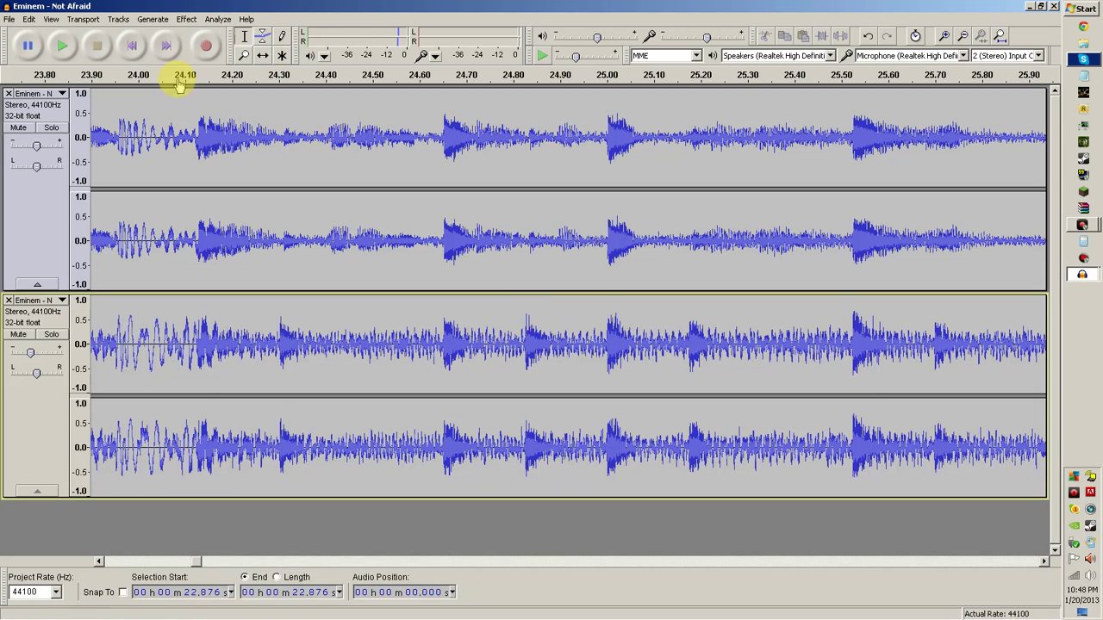
left_click(104, 135)
left_click(134, 133)
left_click(62, 46)
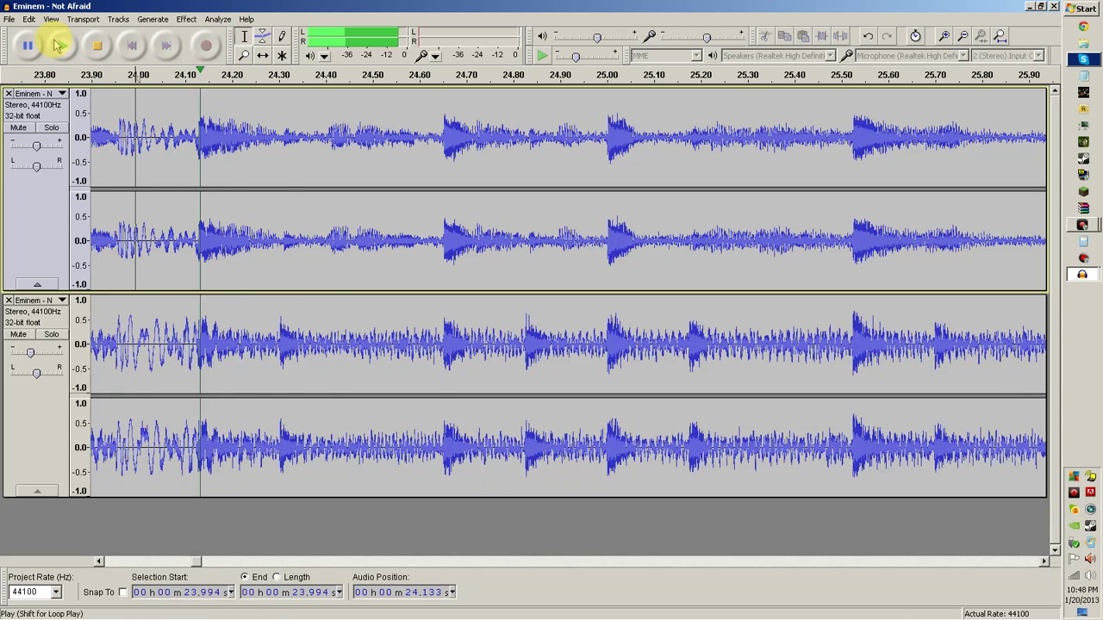
left_click(100, 50)
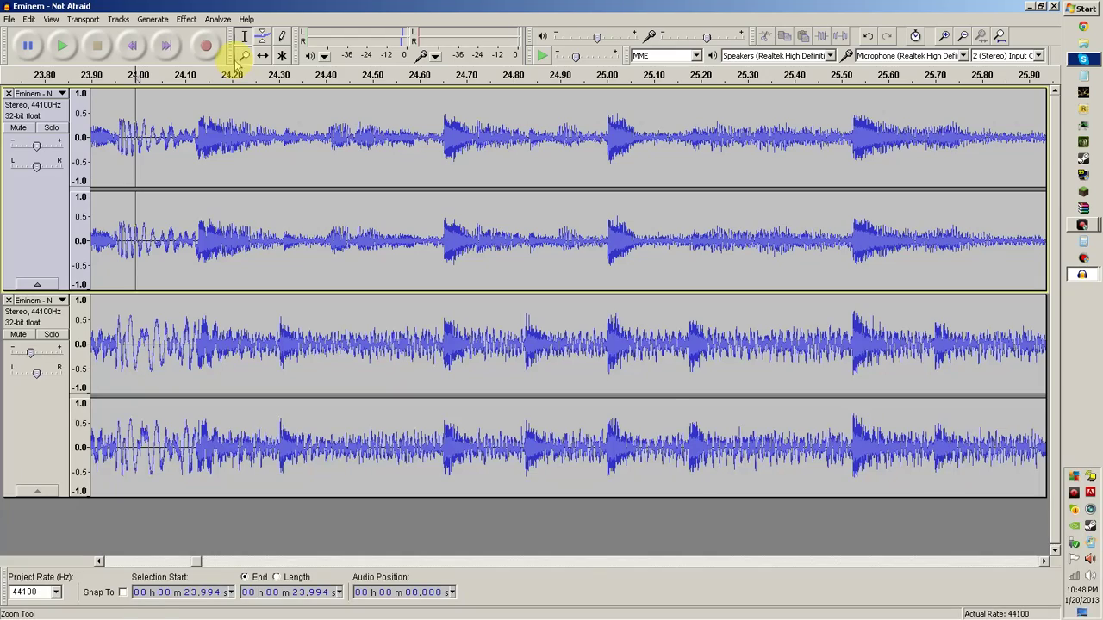
Zoom the timeline out to show roughly 10 s to 1:20
left_click(242, 55)
right_click(234, 138)
right_click(233, 139)
right_click(233, 143)
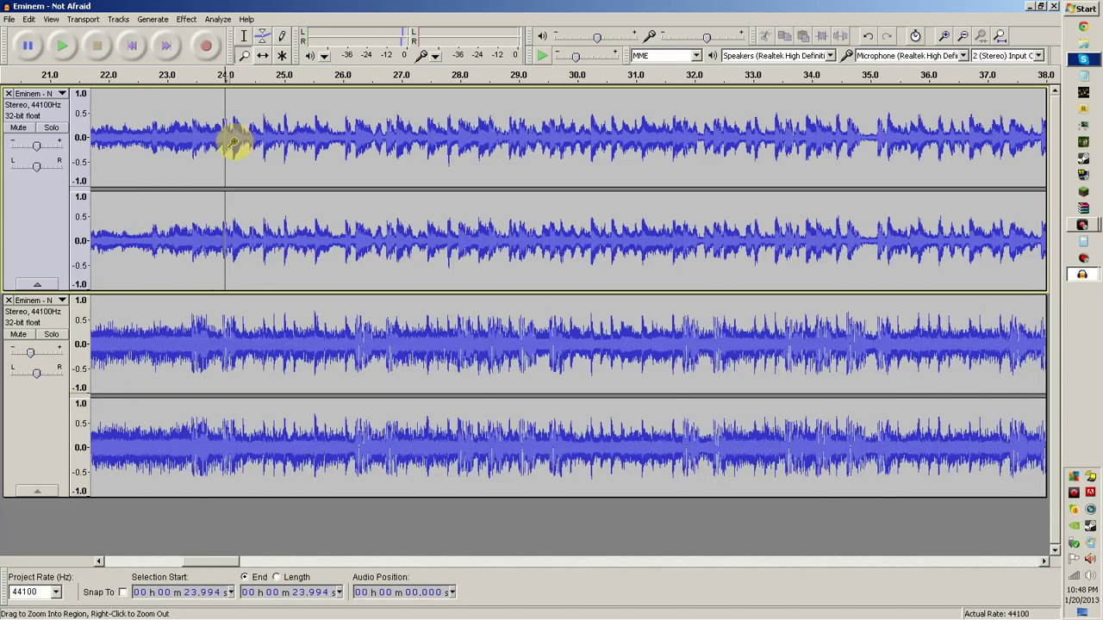
right_click(233, 144)
Zoom to the 25–42 s region and play from about 28 s and 23.8 s
right_click(232, 144)
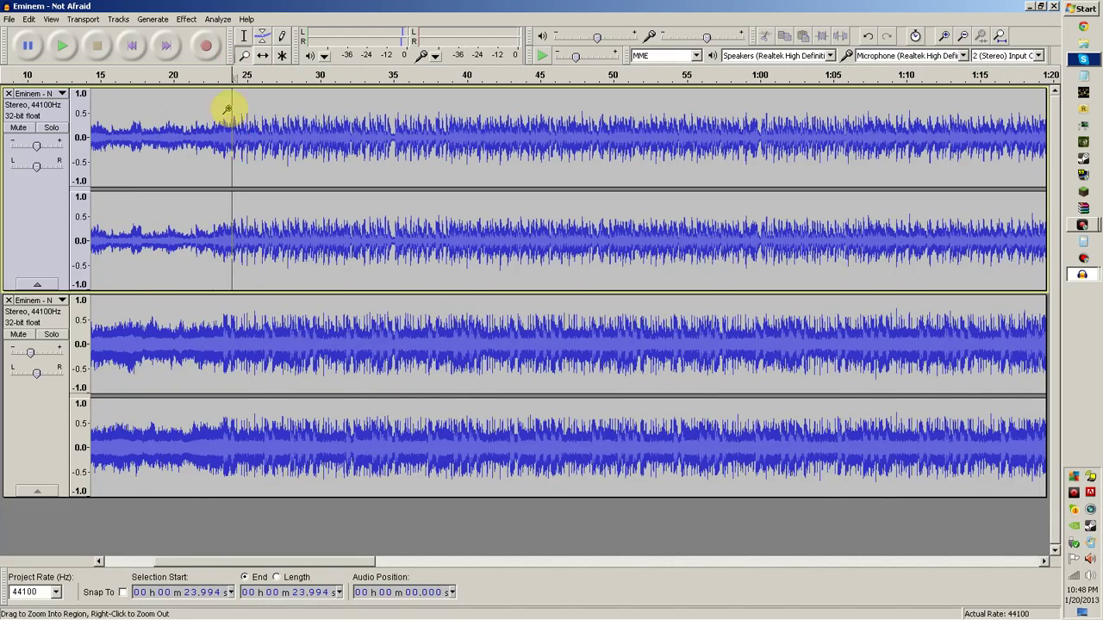
left_click(318, 127)
left_click(319, 126)
left_click(244, 36)
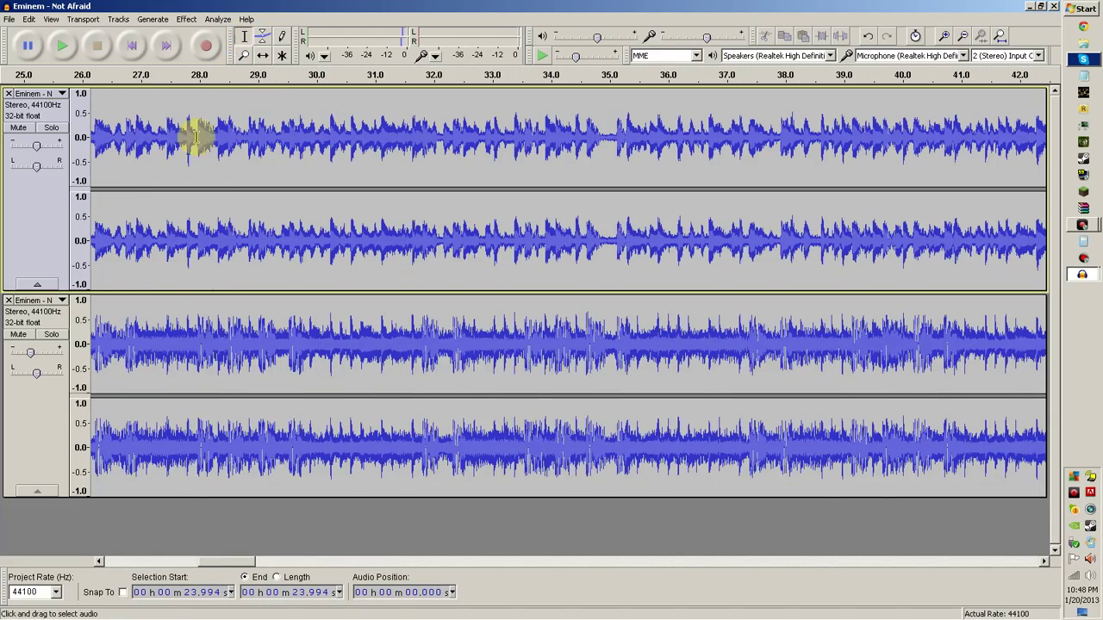
left_click(198, 136)
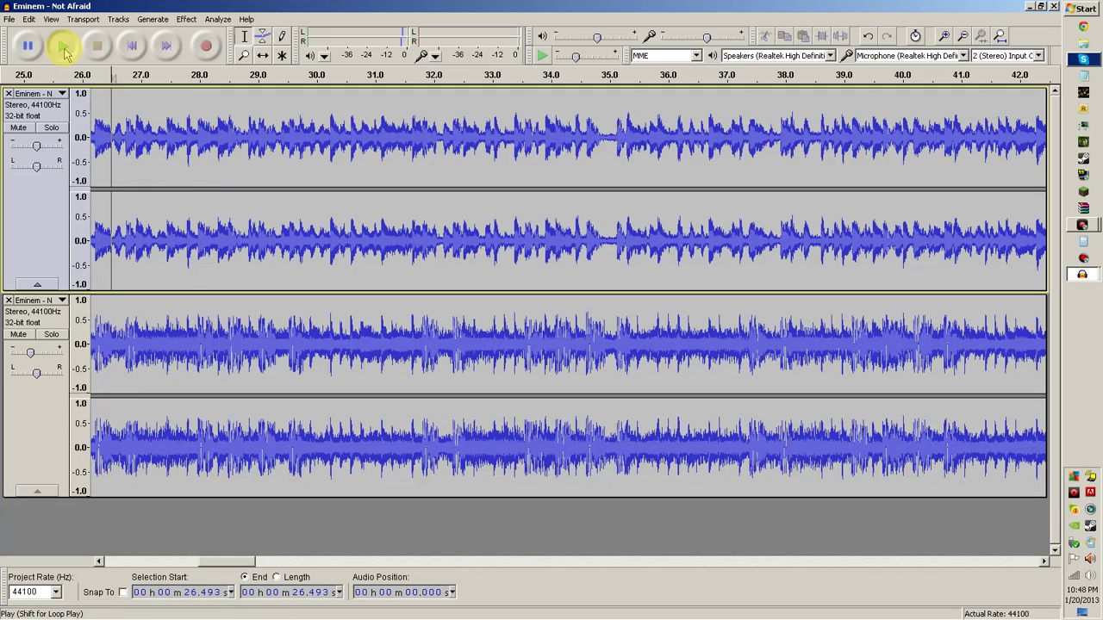
left_click(64, 47)
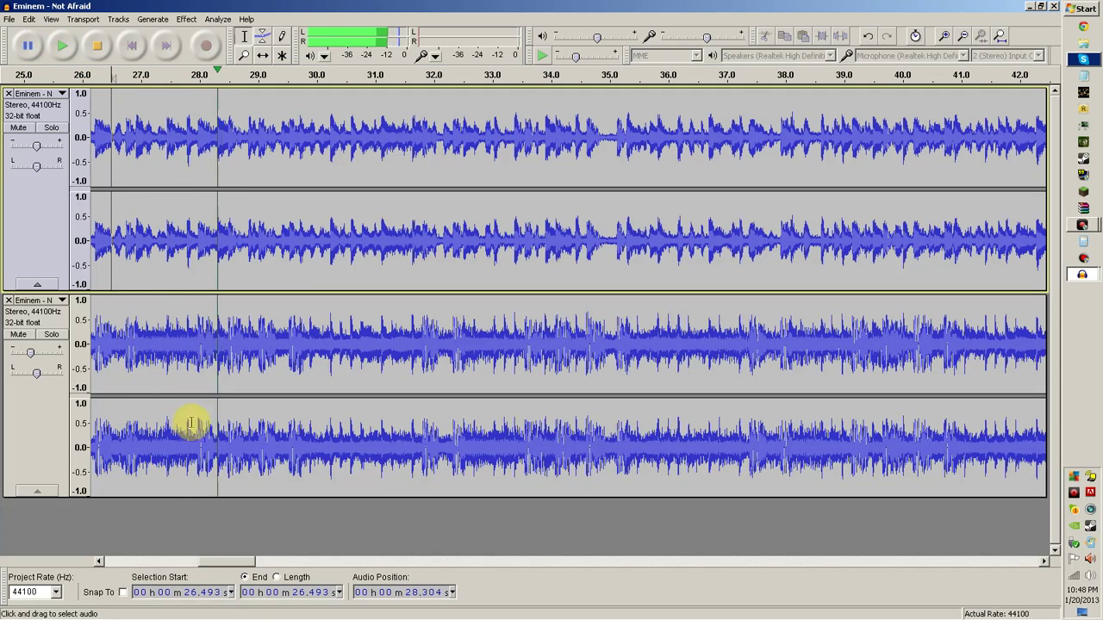
left_click_drag(233, 561, 221, 561)
left_click(135, 145)
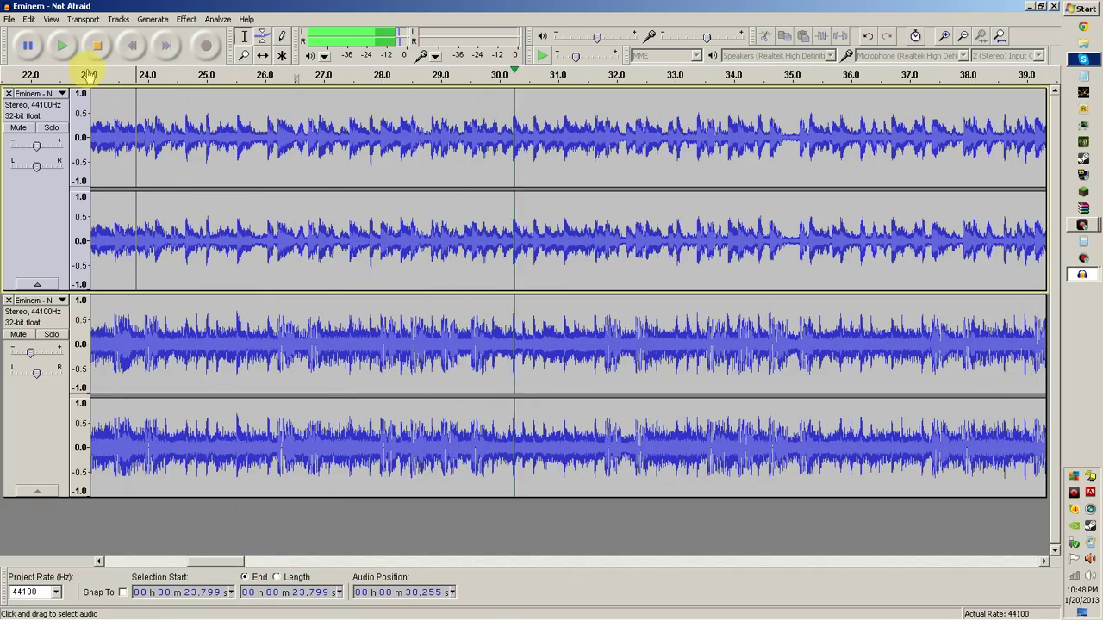
left_click_drag(217, 561, 240, 562)
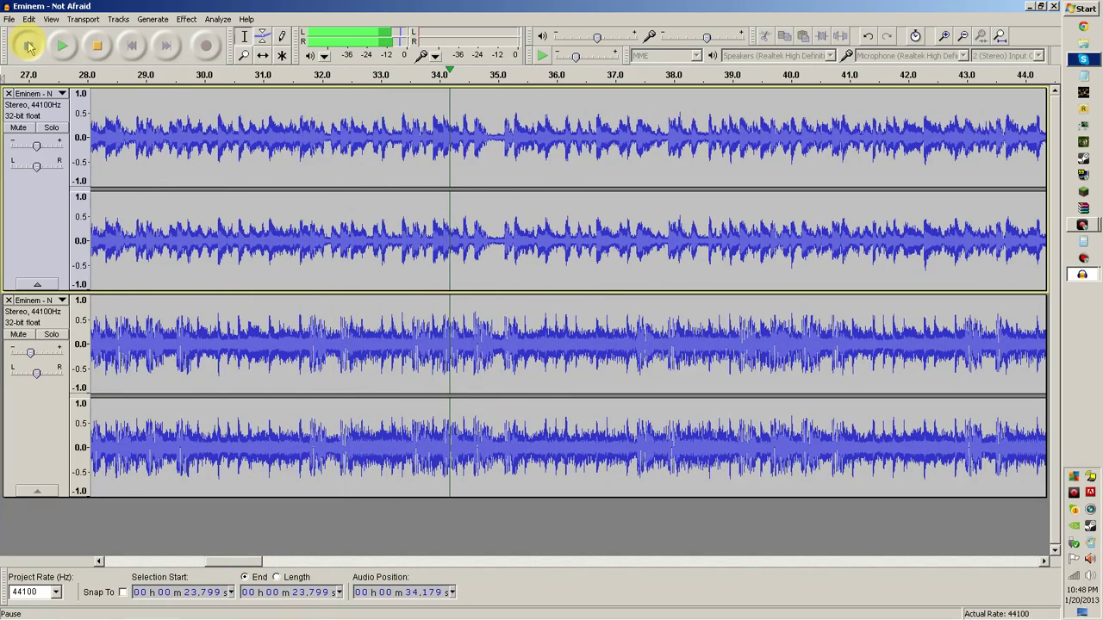
Zoom in around 34 s and play from 33.882 s to hear the curse word
left_click(245, 57)
left_click(468, 135)
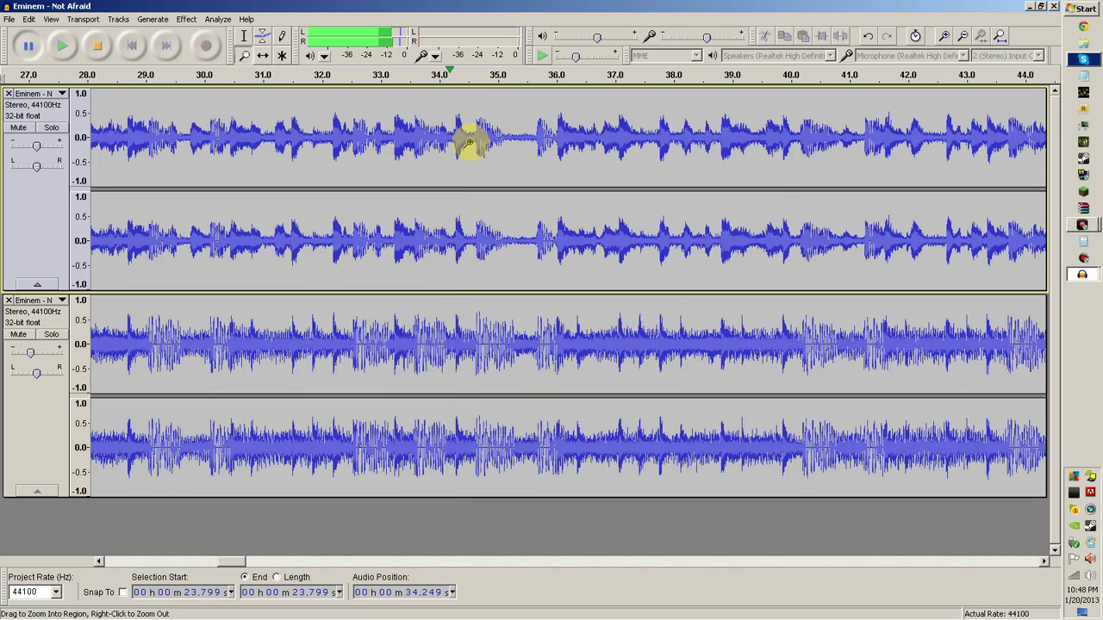
left_click(243, 37)
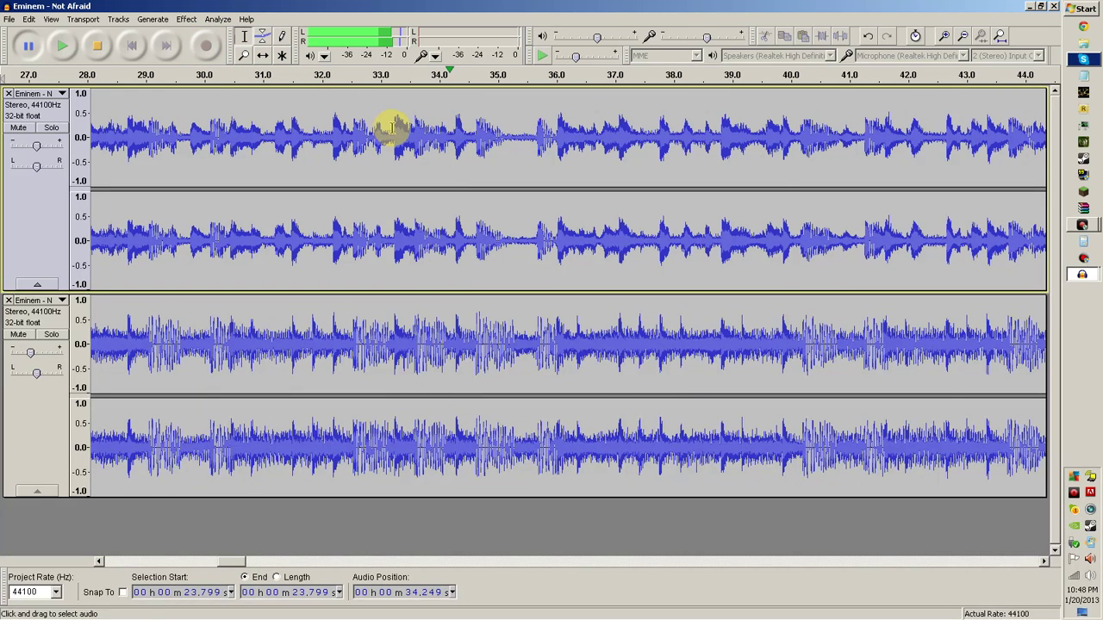
left_click(392, 129)
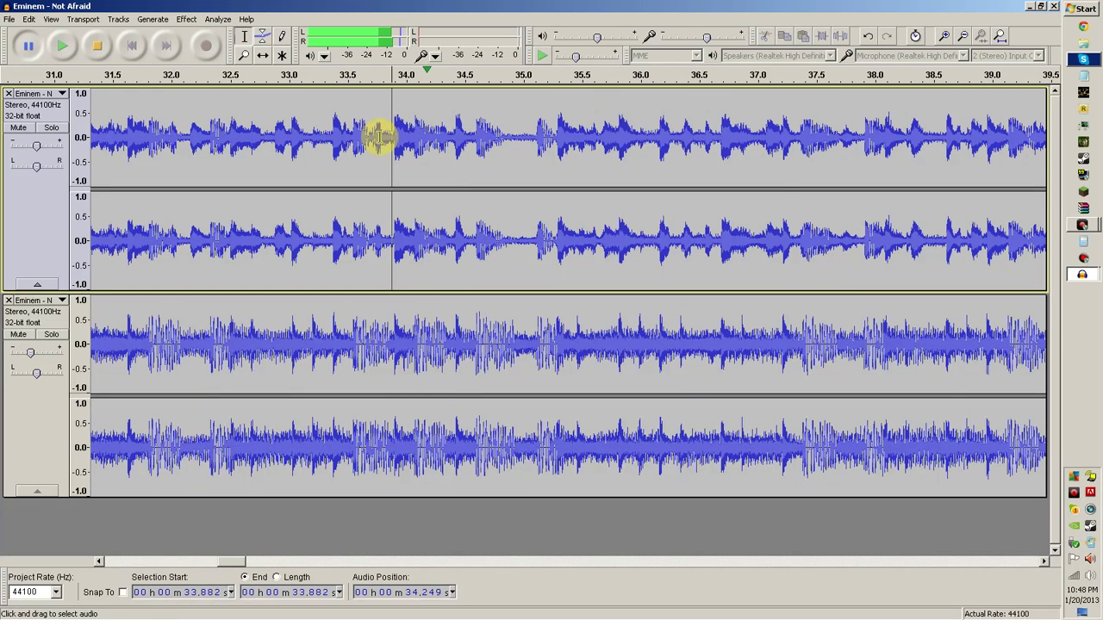
left_click(62, 48)
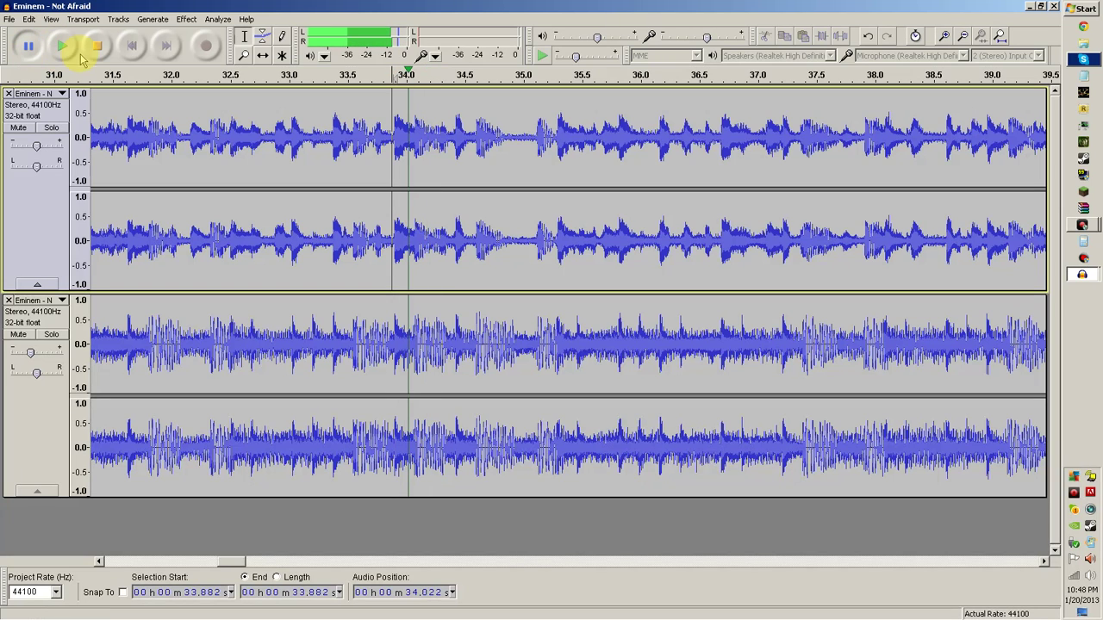
left_click(244, 54)
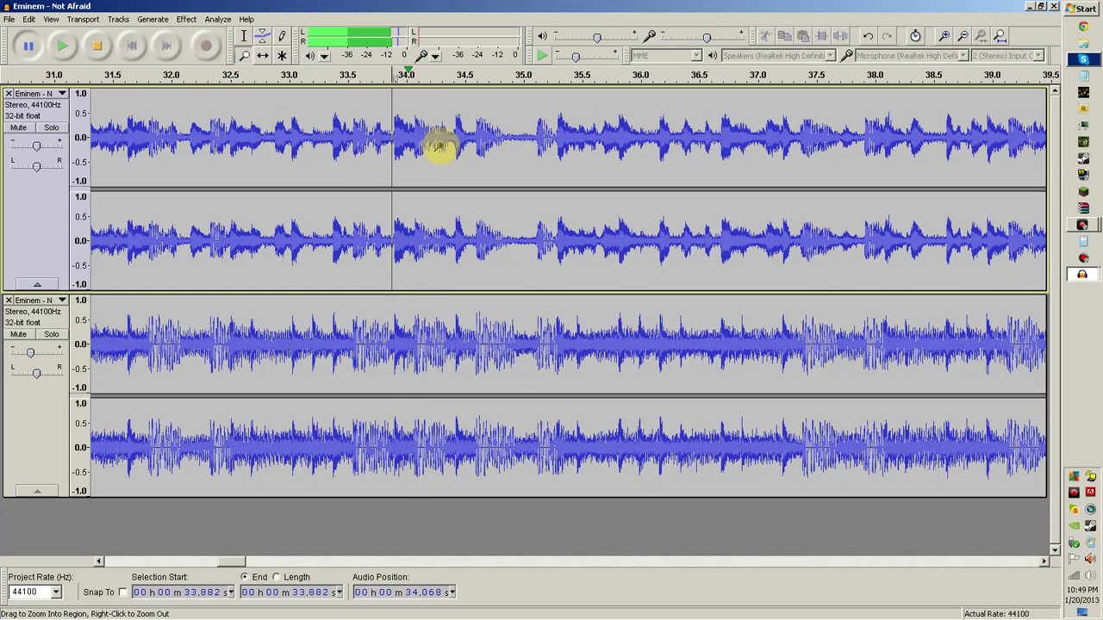
left_click(439, 144)
Select the word from 33.882 s to about 34.197 s, trimming and previewing until it fits
left_click(439, 145)
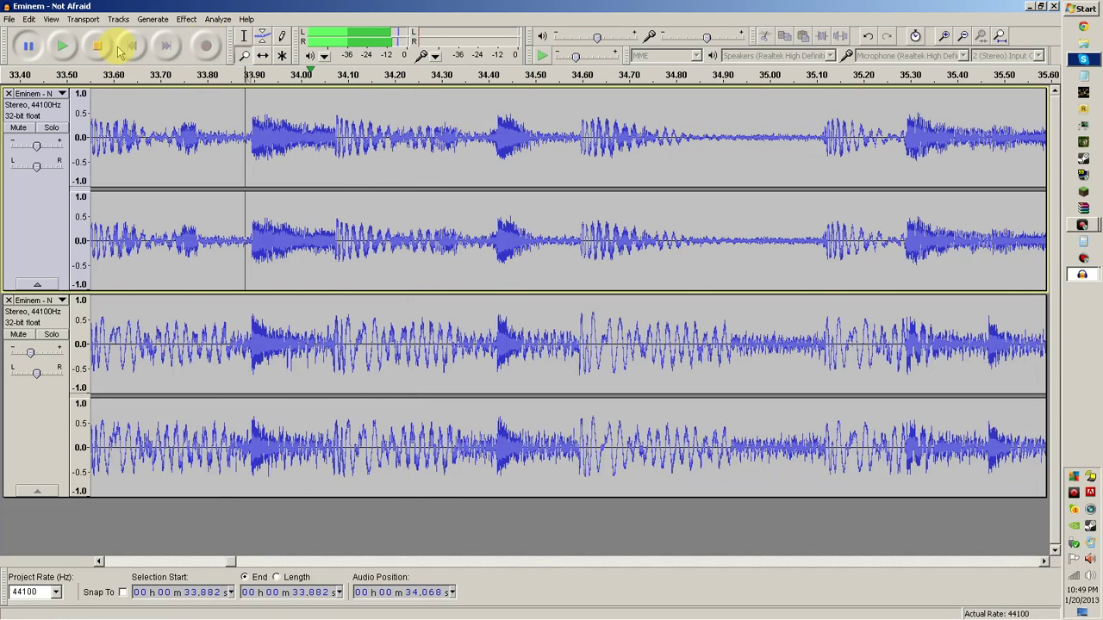
left_click(59, 44)
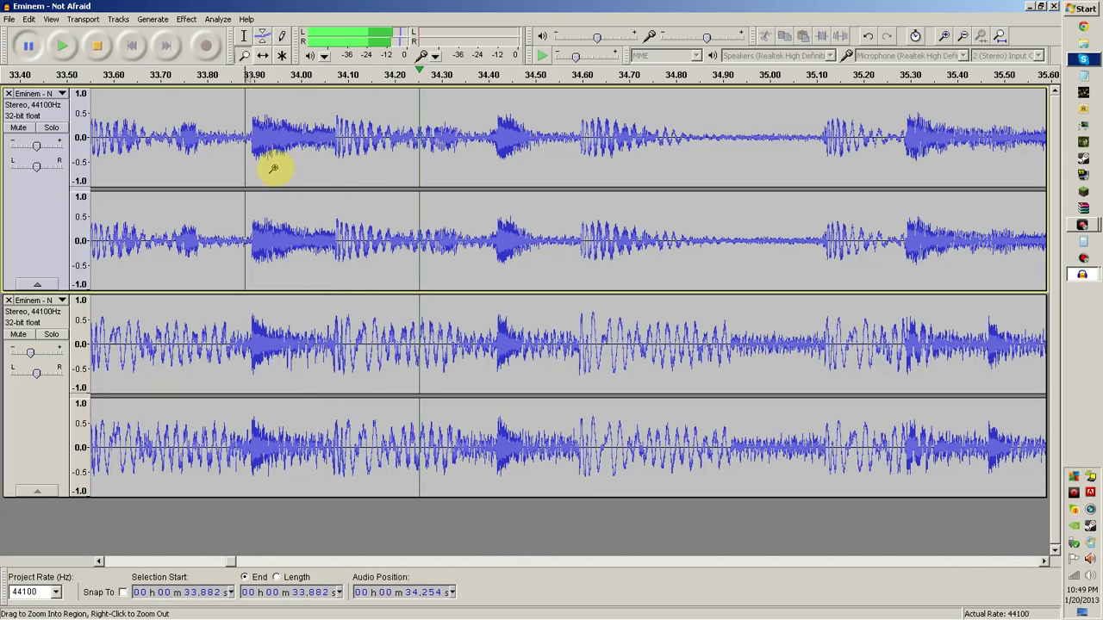
left_click(244, 35)
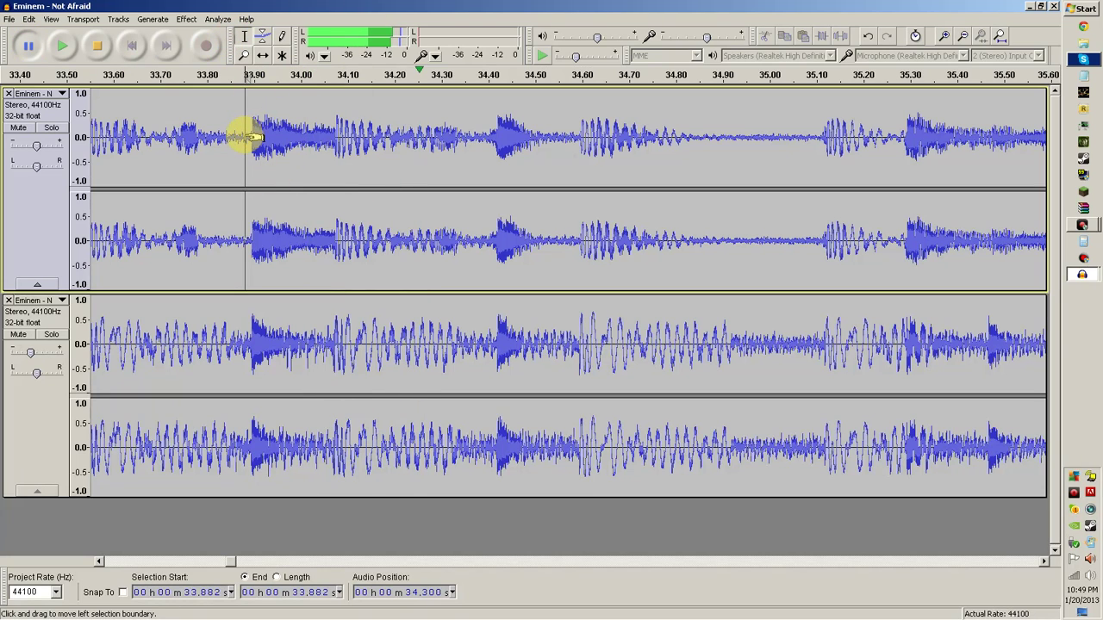
left_click_drag(245, 136, 441, 184)
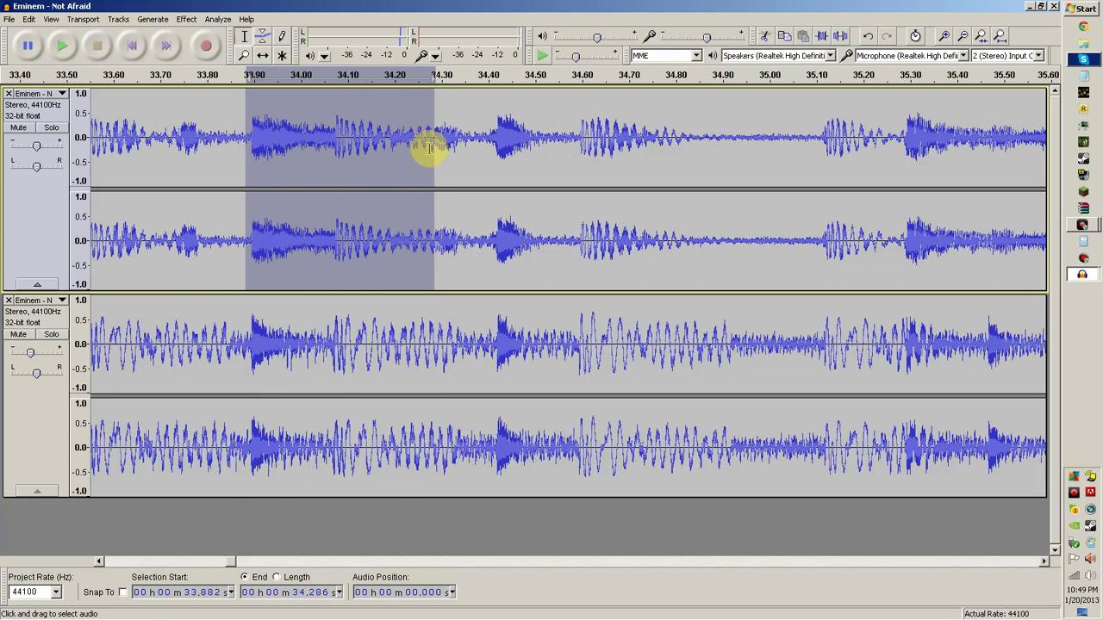
left_click_drag(424, 159, 406, 159)
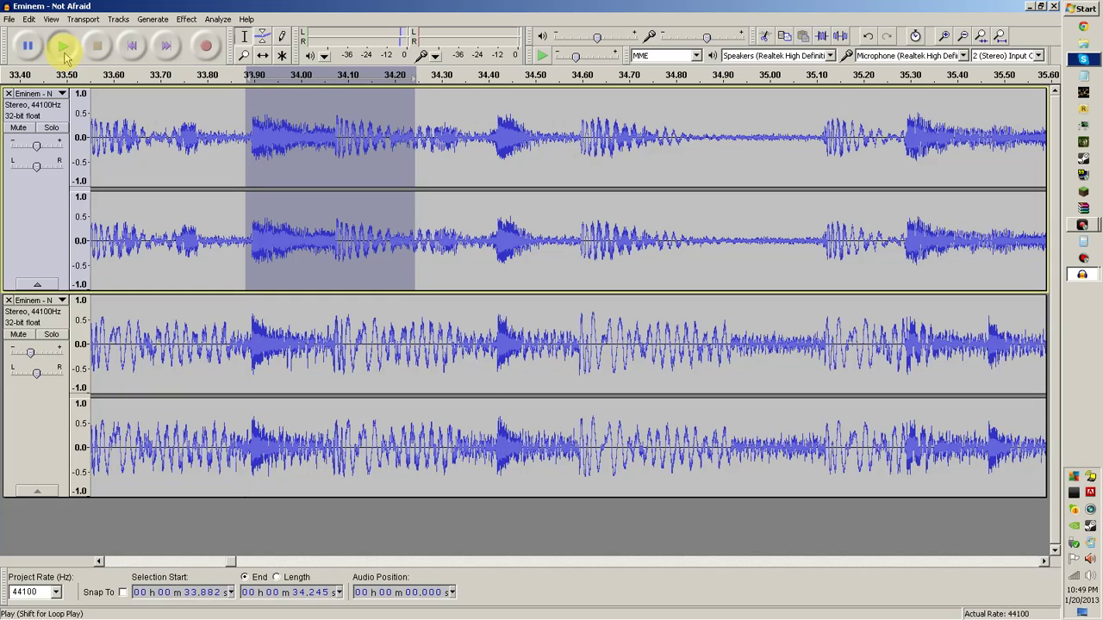
left_click(63, 48)
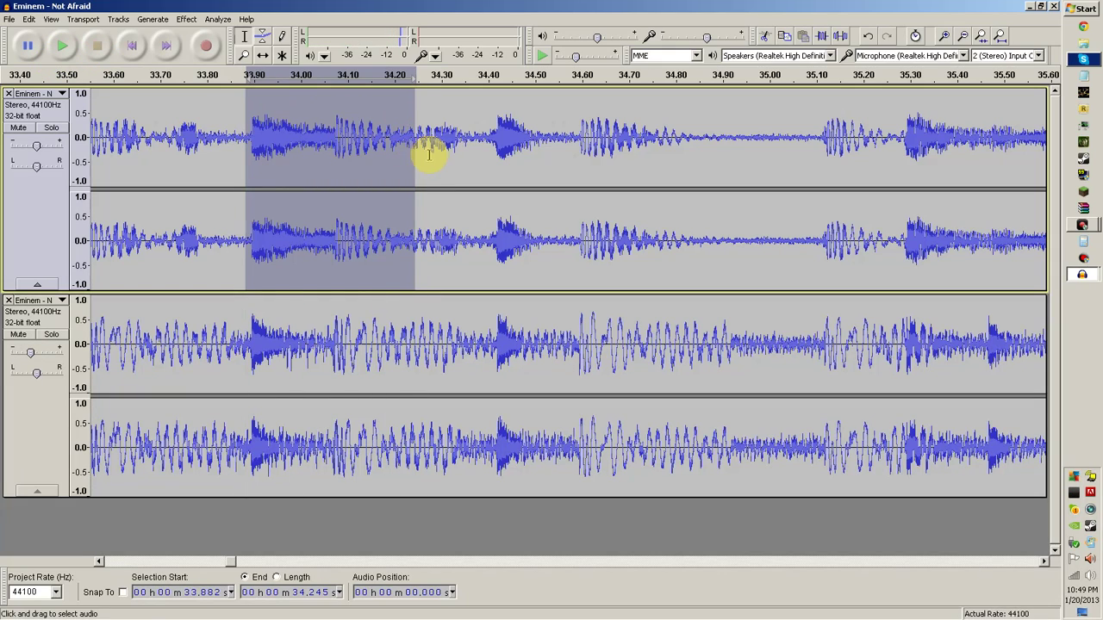
left_click_drag(402, 160, 379, 163)
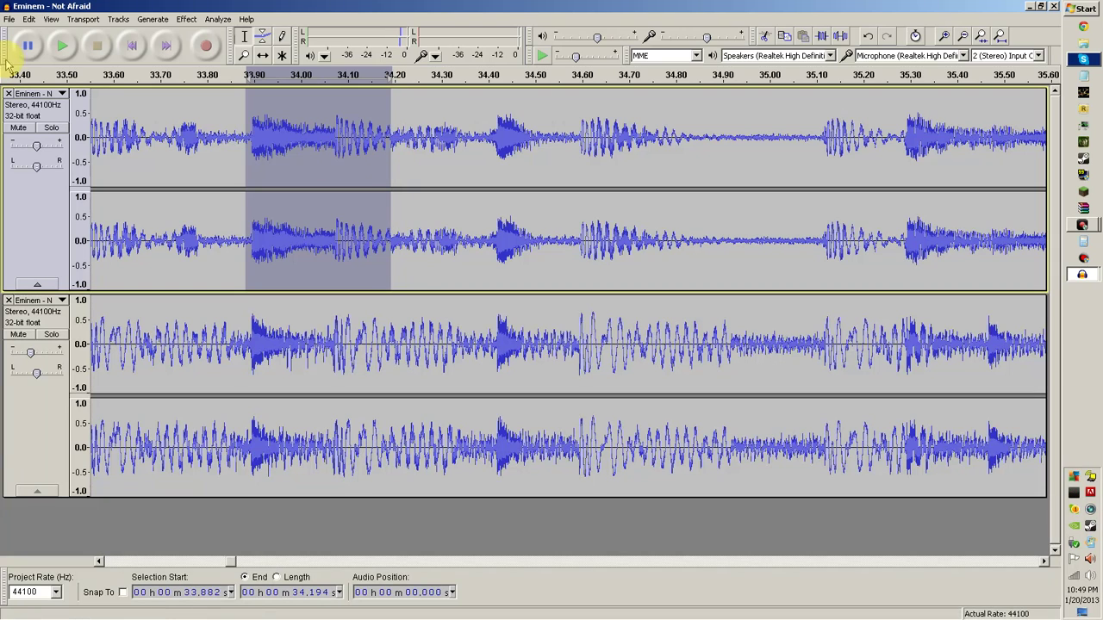
left_click(57, 49)
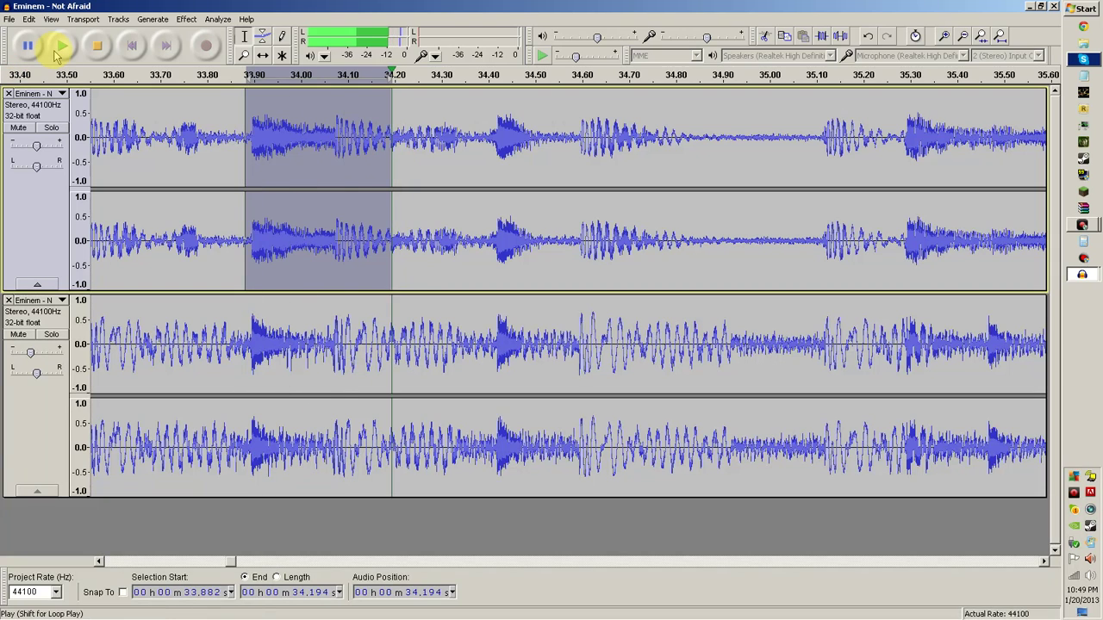
Generate silence over the selected word and zoom back out around the edit
left_click(156, 21)
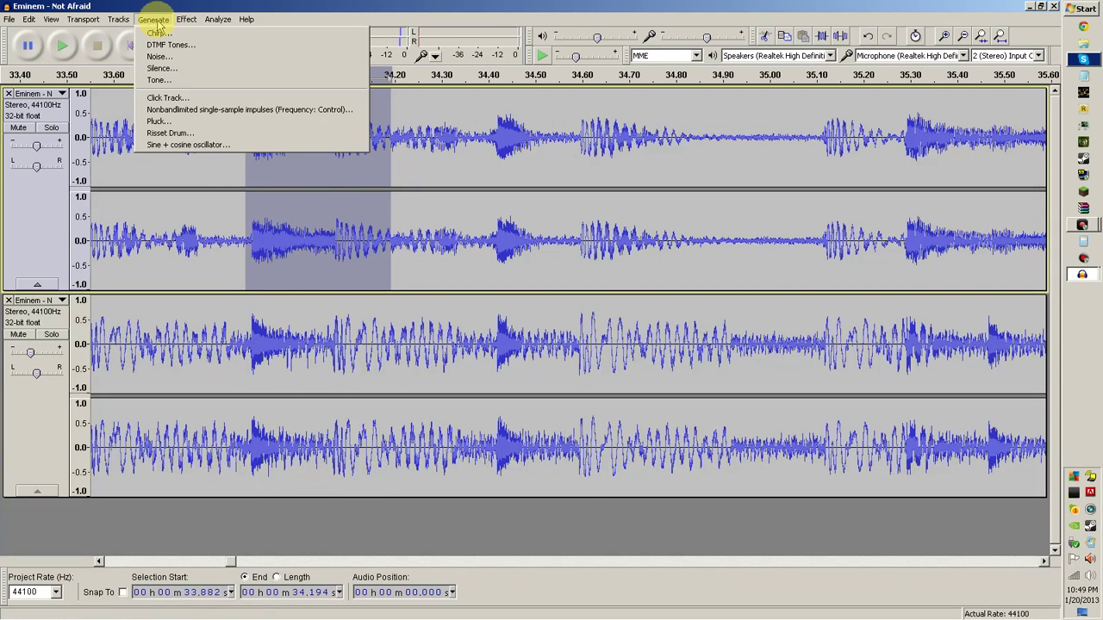
left_click(160, 68)
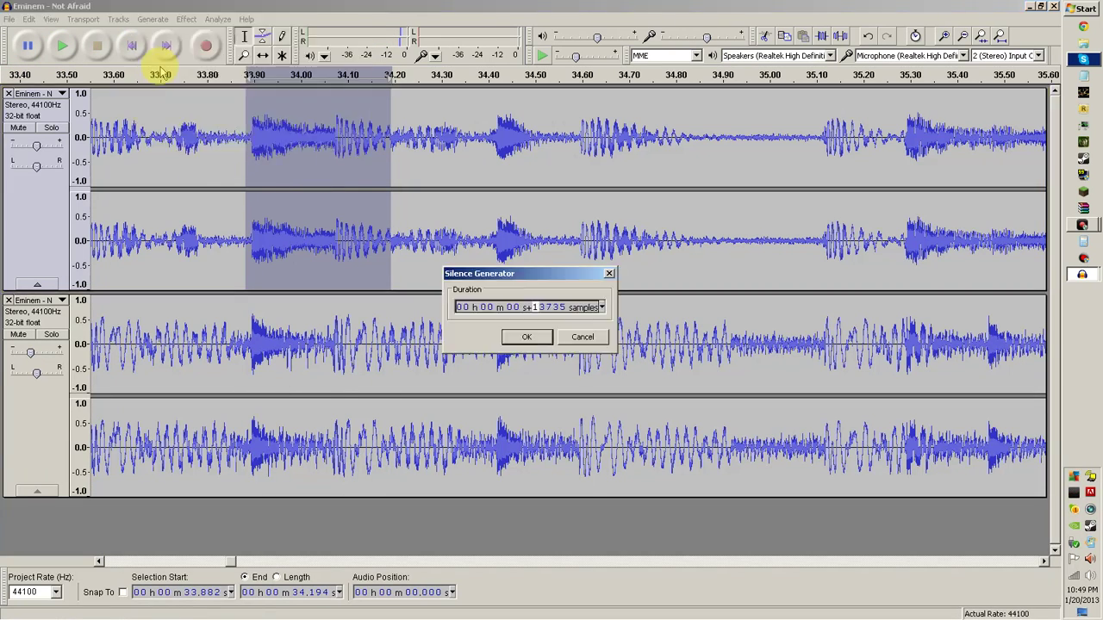
left_click(547, 343)
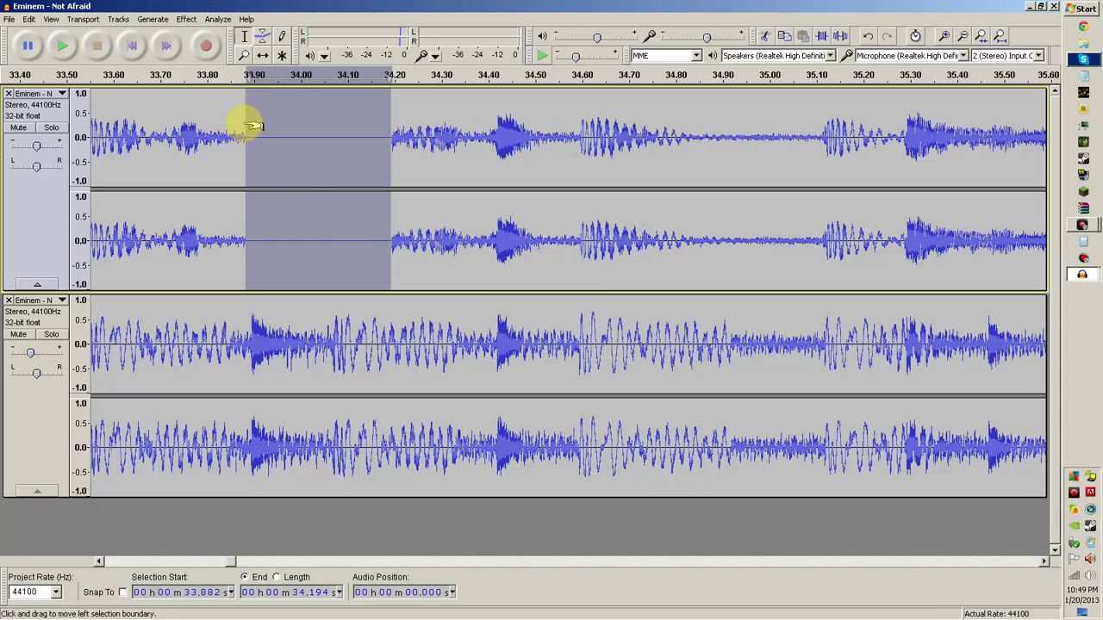
left_click(245, 56)
key("ctrl+3")
key("ctrl+3")
left_click(241, 40)
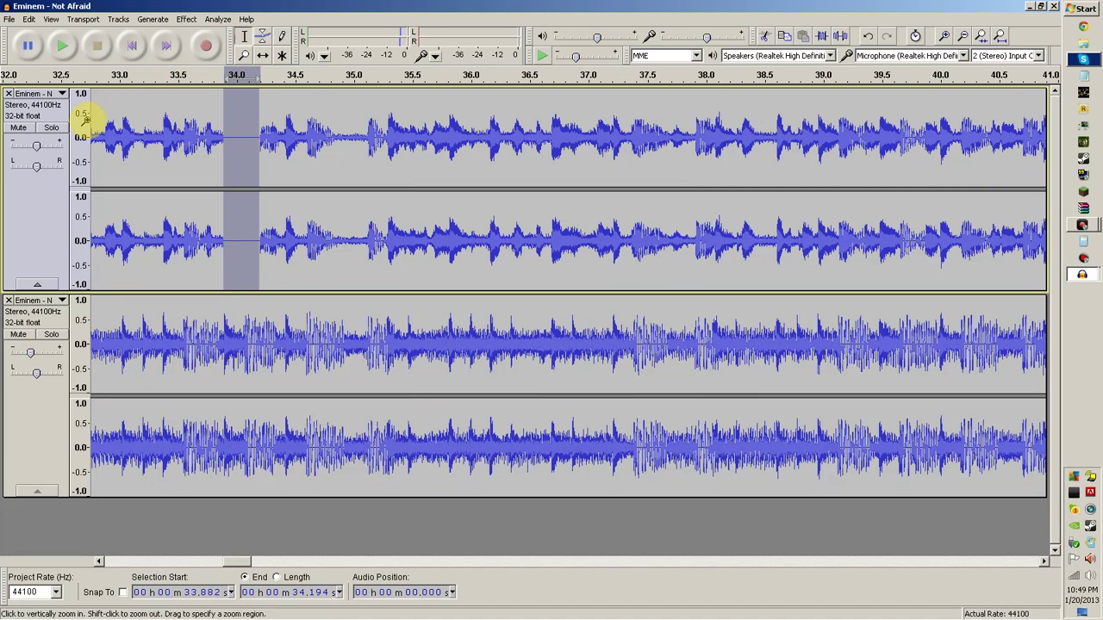
left_click(100, 111)
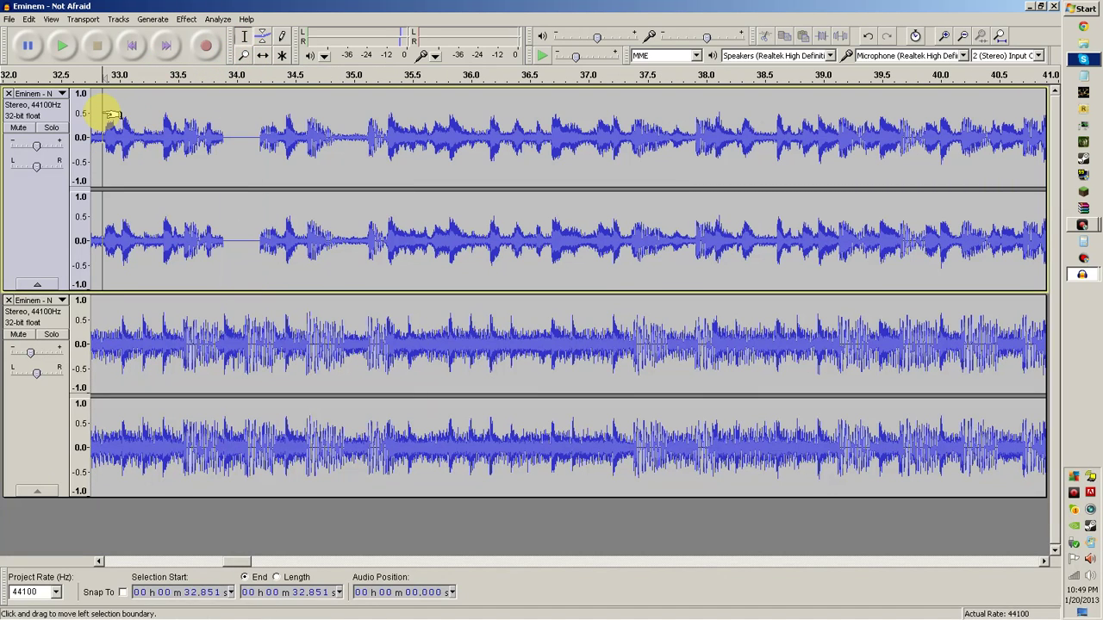
left_click(57, 44)
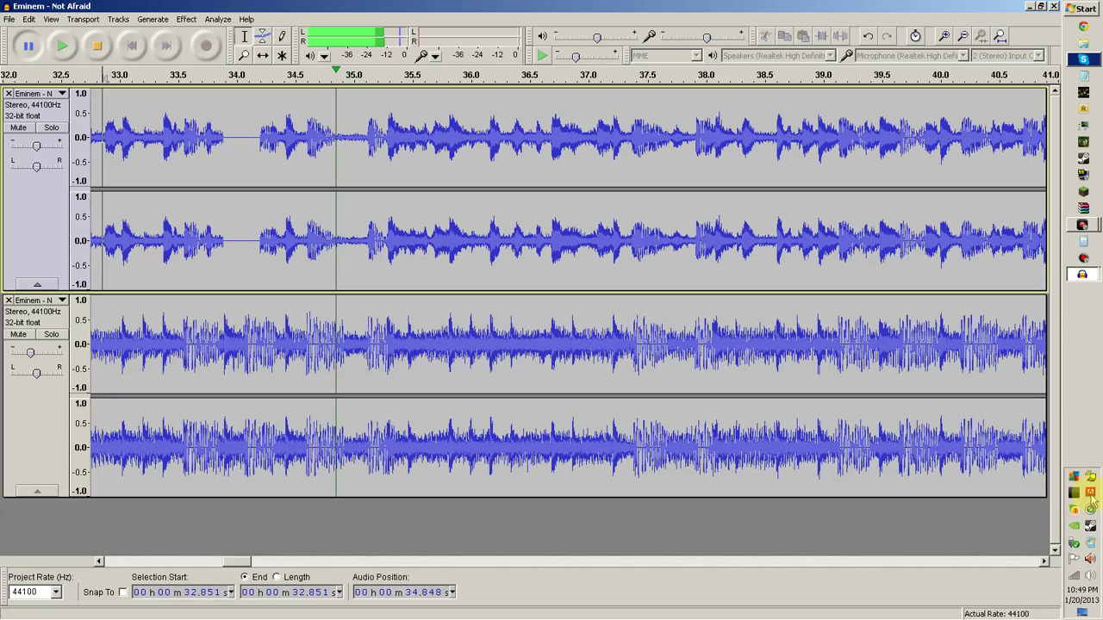
left_click(1090, 575)
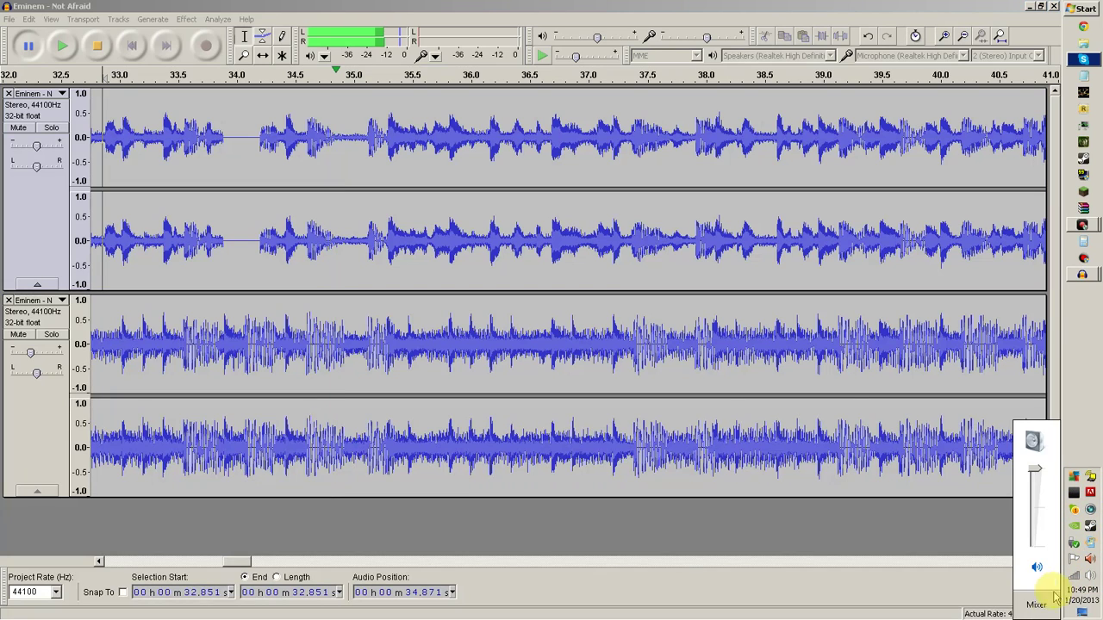
left_click(1032, 610)
left_click_drag(850, 602, 1001, 520)
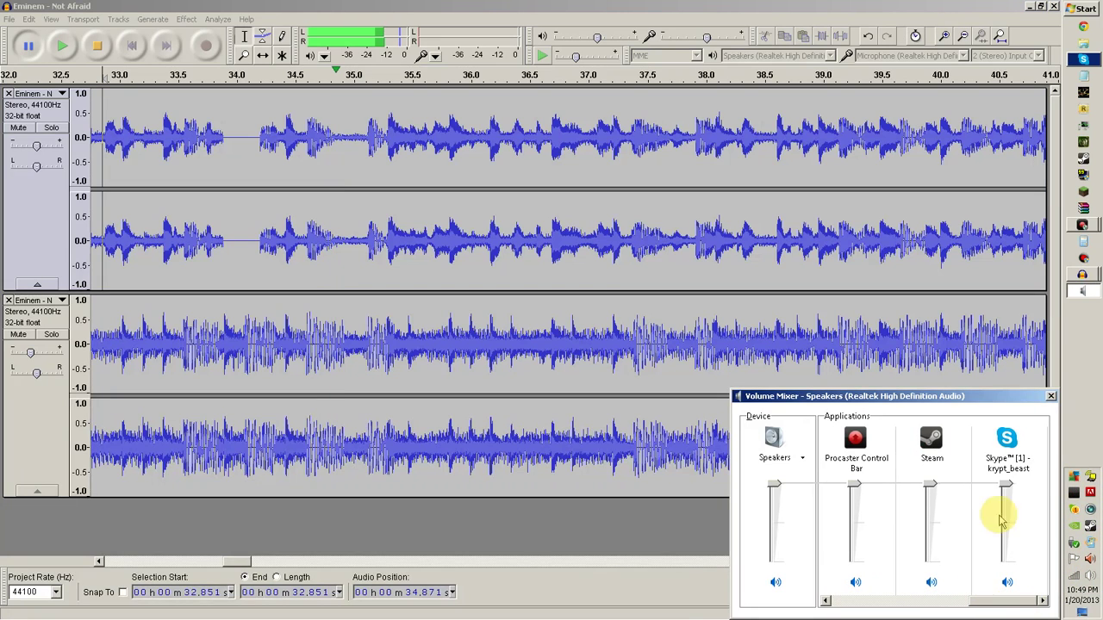
left_click(1050, 395)
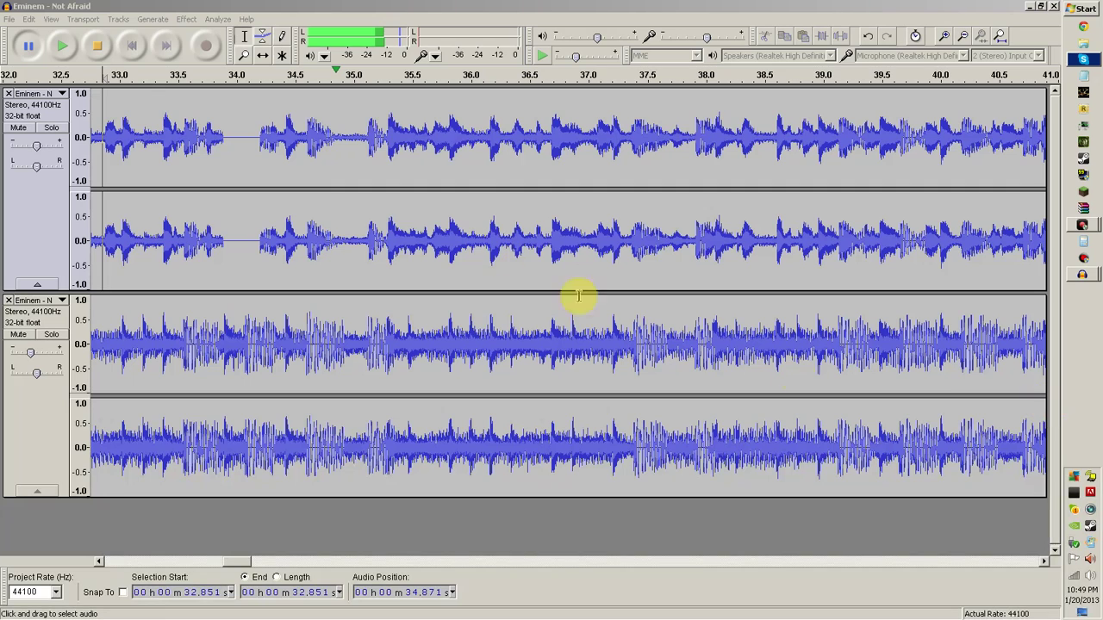
left_click(57, 50)
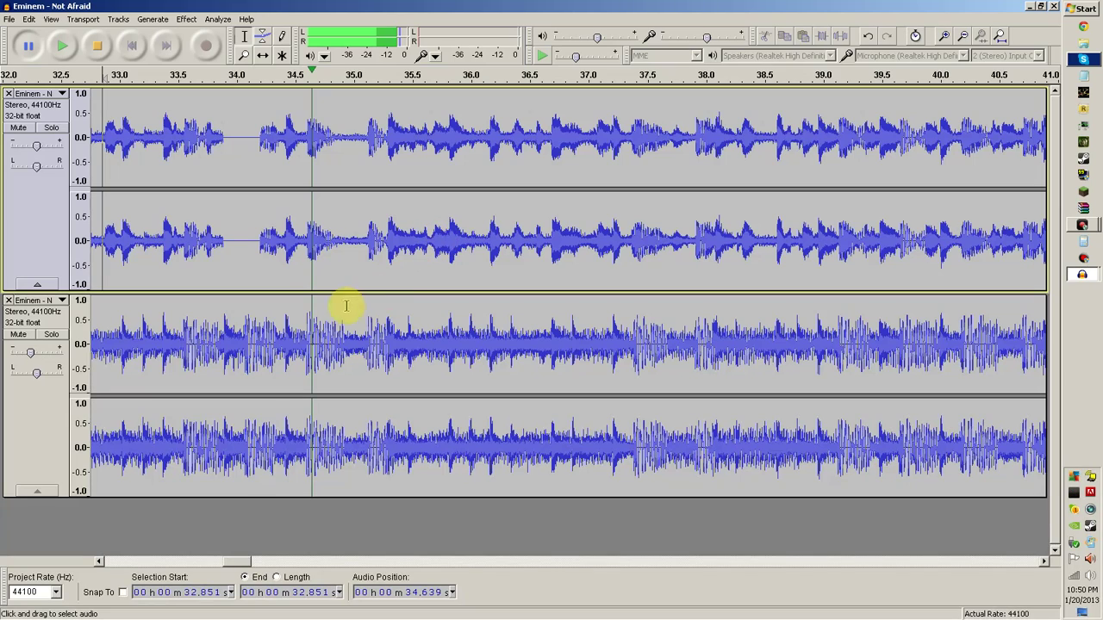
Play on from 40.8 s to locate the next curse word near 51.235 s
left_click_drag(243, 562, 287, 507)
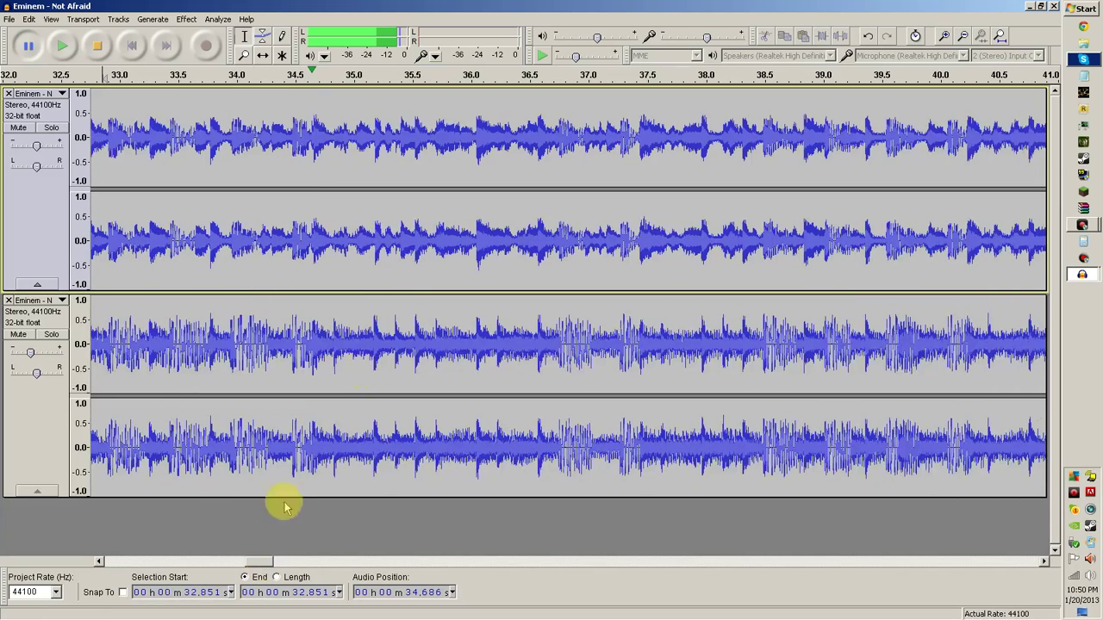
left_click(302, 123)
left_click(62, 46)
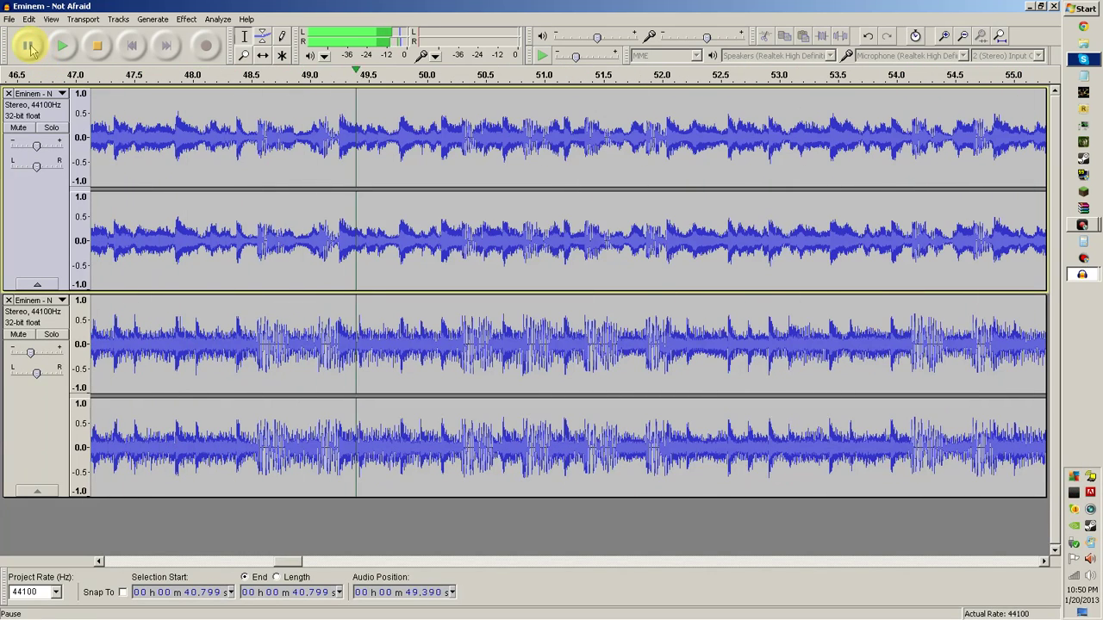
left_click(28, 44)
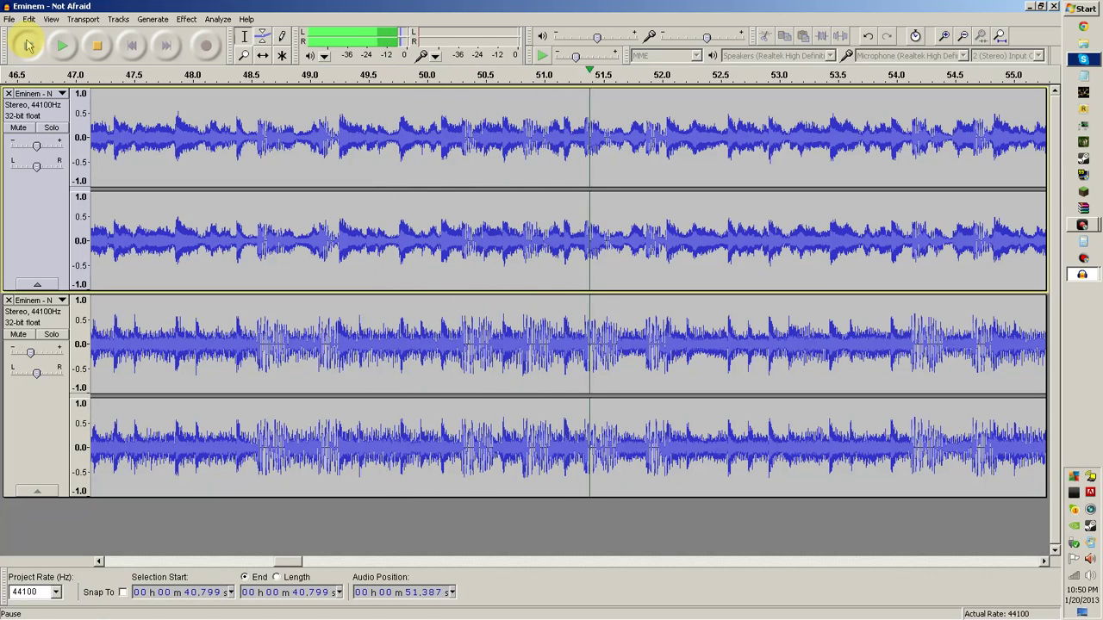
left_click(572, 140)
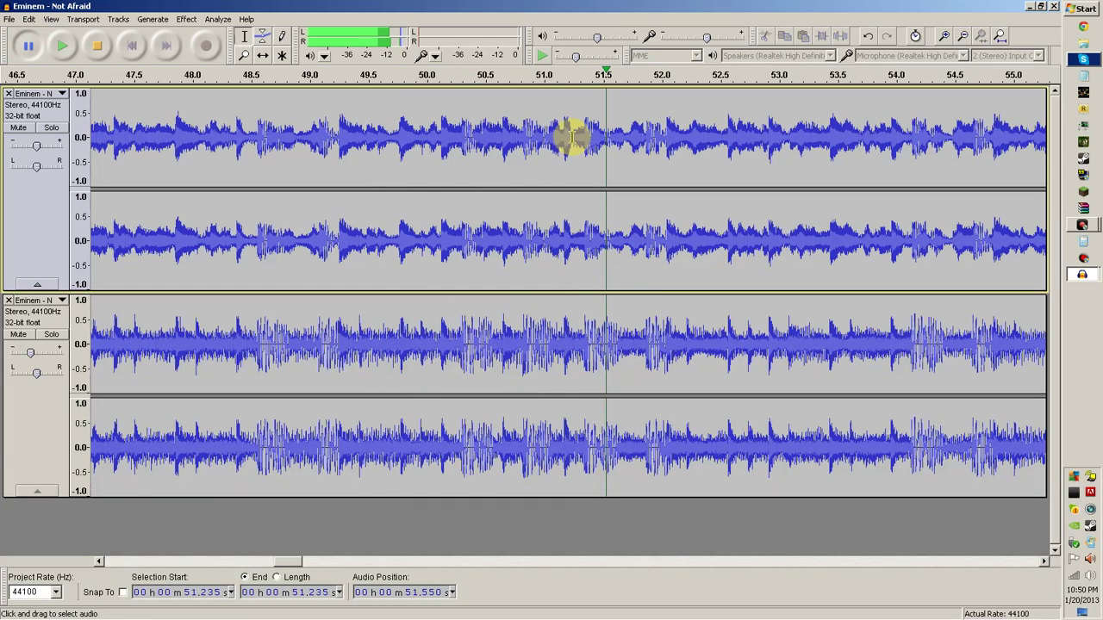
left_click(28, 44)
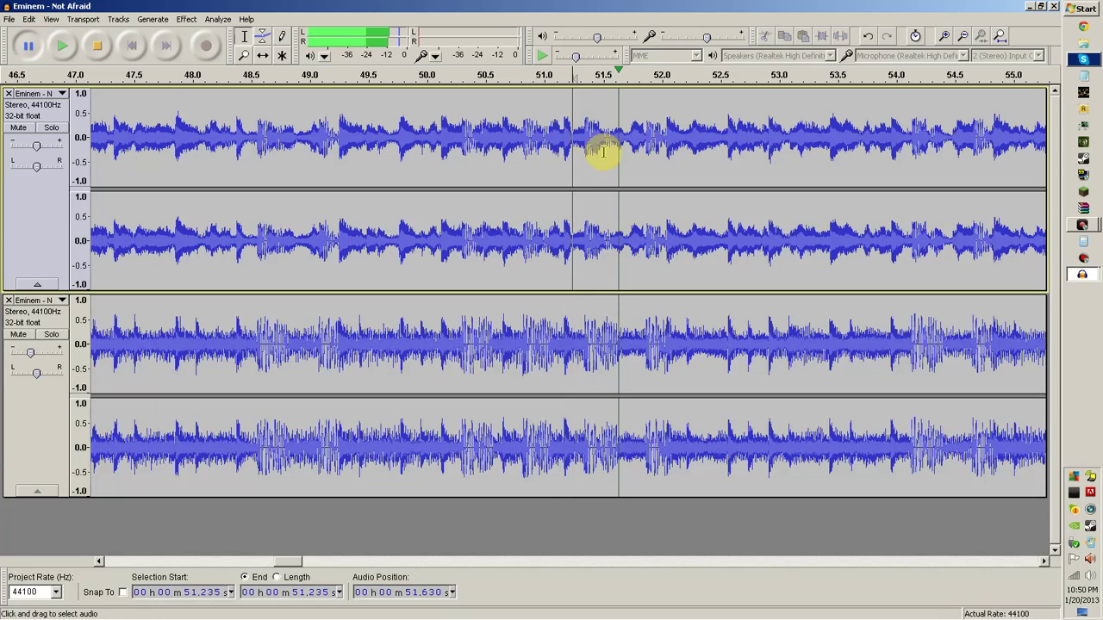
Replace the word at about 51.23–51.62 s with silence and replay from 50.83 s
left_click_drag(571, 153, 617, 160)
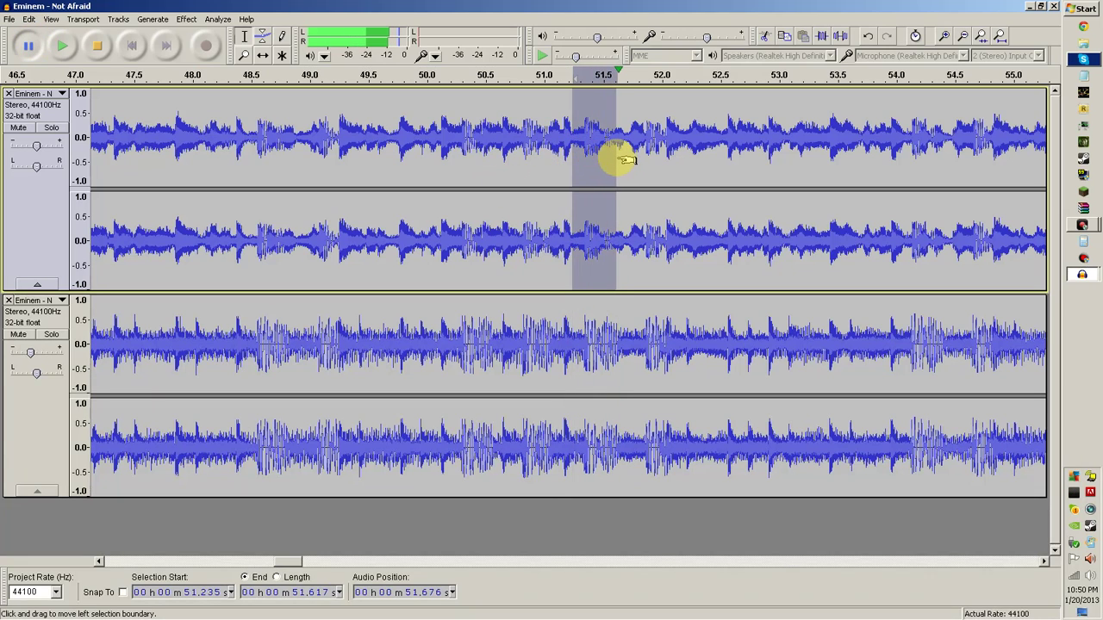
left_click(50, 47)
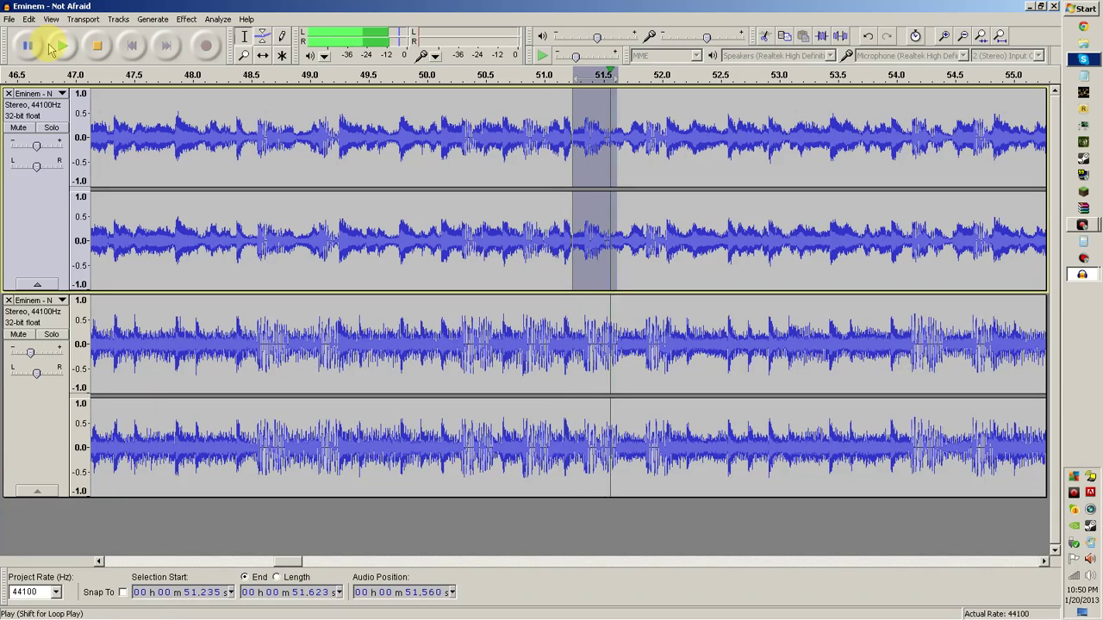
left_click(152, 19)
left_click(168, 69)
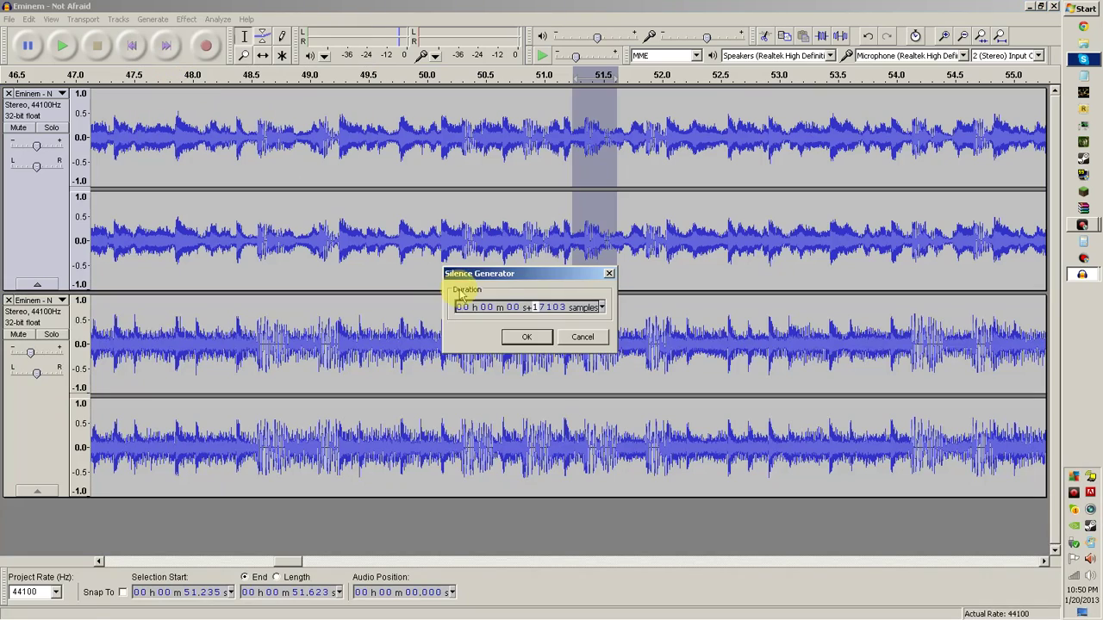
left_click(524, 335)
left_click(524, 125)
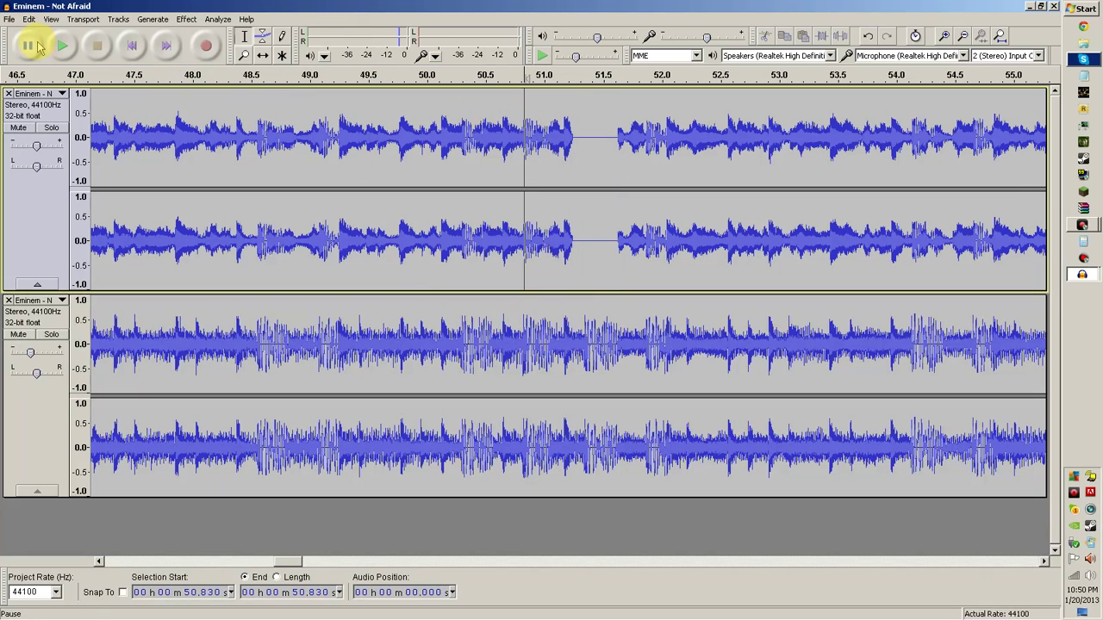
left_click(63, 48)
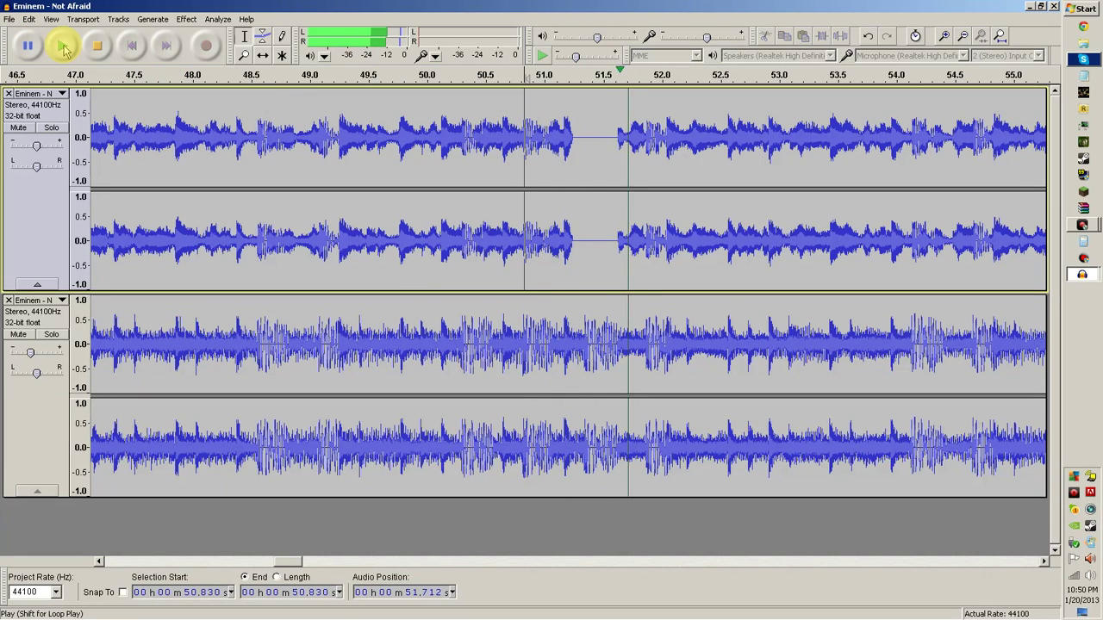